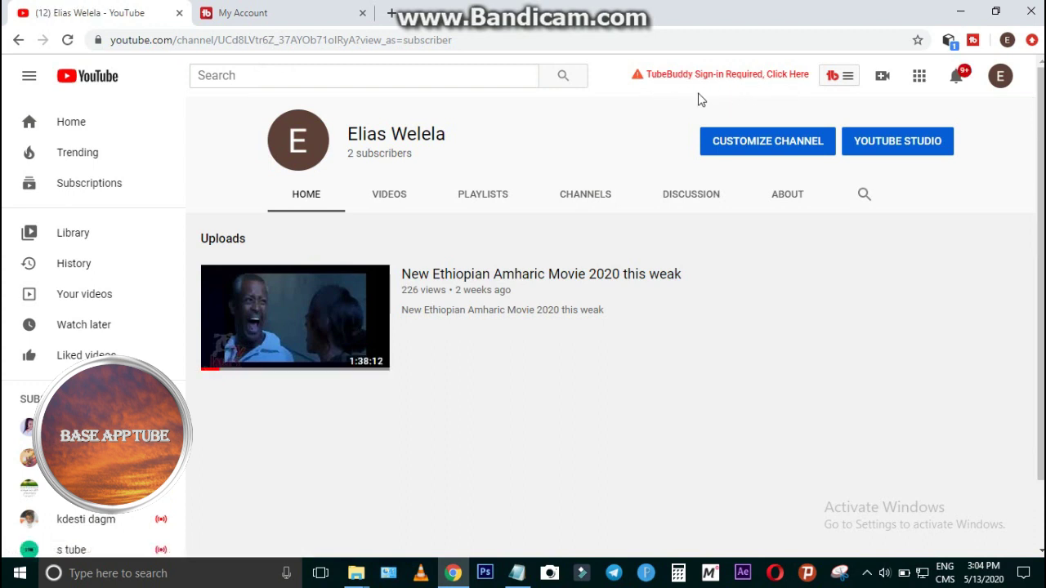
Start the TubeBuddy sign-in with YouTube, agree to its privacy policy and terms of use, and choose the channel's Google account
{"action": "left_click", "coordinate": [786, 76]}
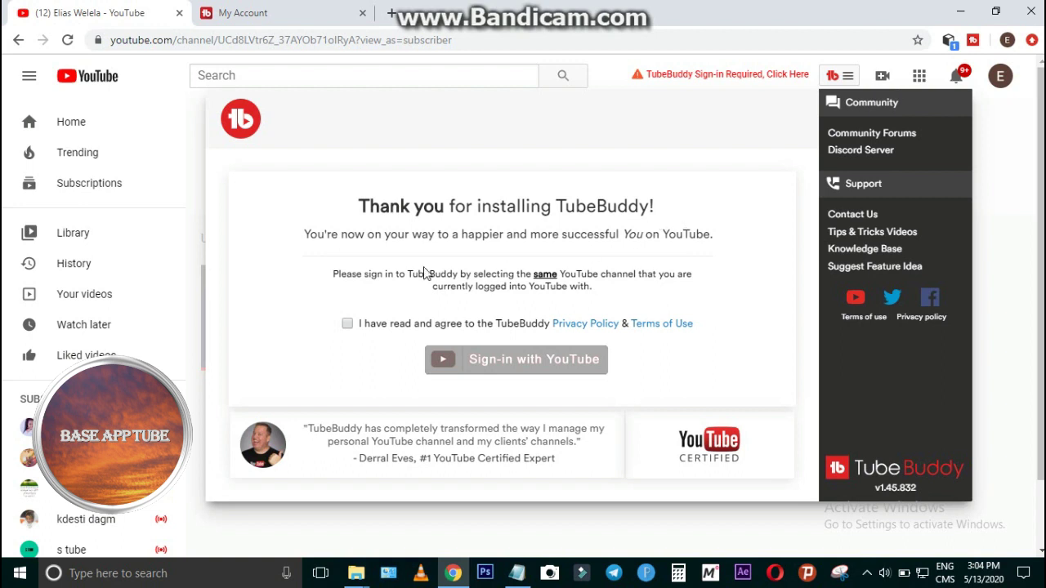
{"action": "left_click", "coordinate": [348, 325]}
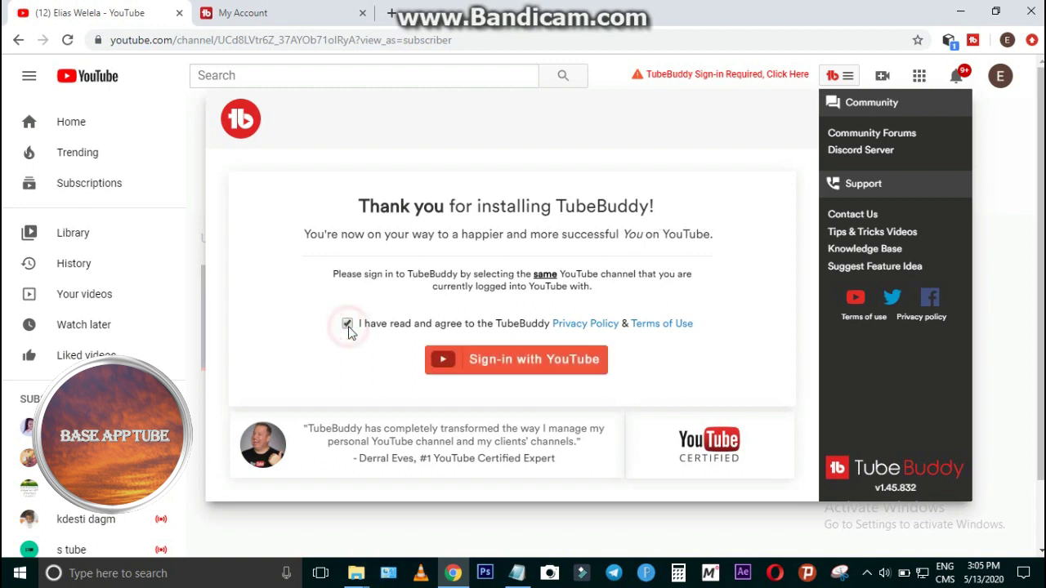
{"action": "left_click", "coordinate": [501, 360]}
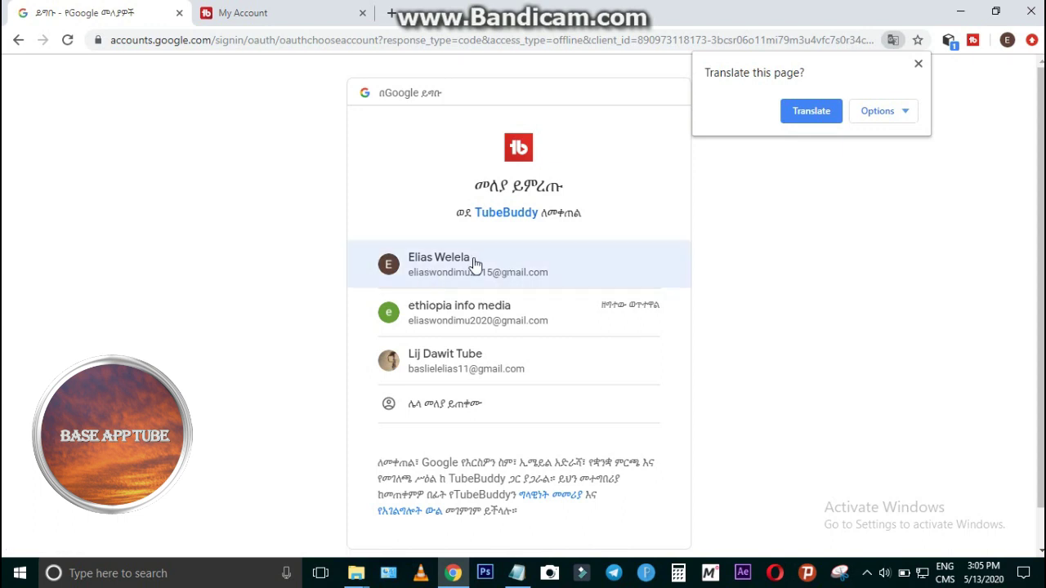
{"action": "left_click", "coordinate": [432, 259]}
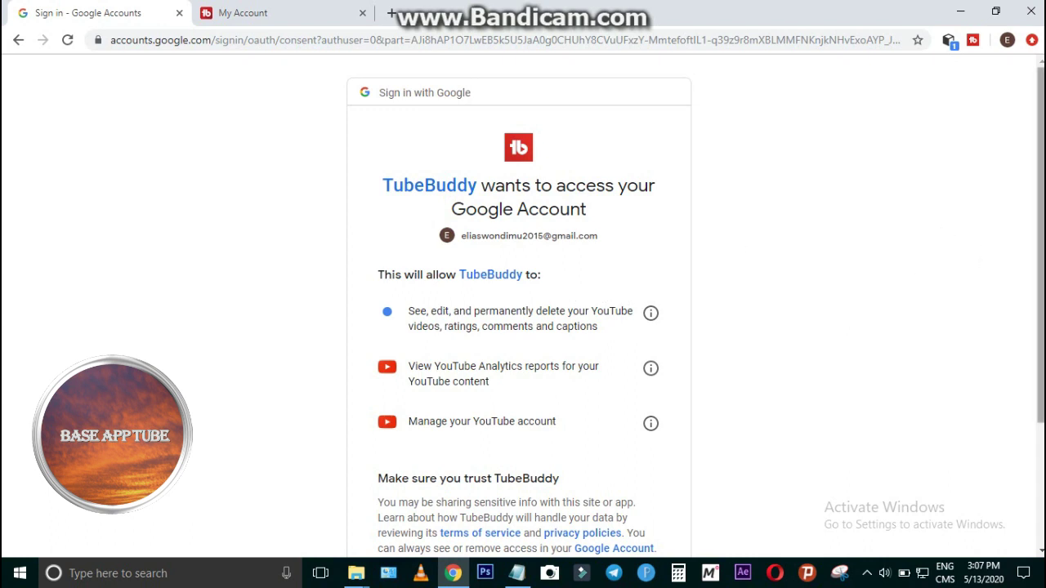
Allow TubeBuddy to access the Google account and close the leftover movie video tab
{"action": "scroll", "coordinate": [1040, 245], "scroll_direction": "down", "scroll_amount": 1}
{"action": "scroll", "coordinate": [1040, 245], "scroll_direction": "up", "scroll_amount": 1}
{"action": "scroll", "coordinate": [695, 305], "scroll_direction": "down", "scroll_amount": 1}
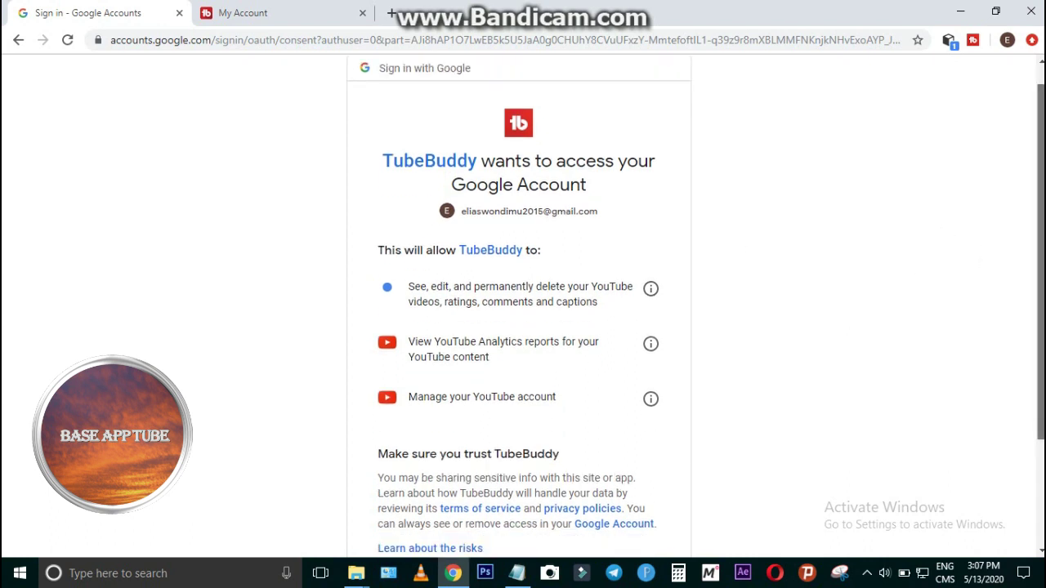
{"action": "scroll", "coordinate": [702, 373], "scroll_direction": "down", "scroll_amount": 3}
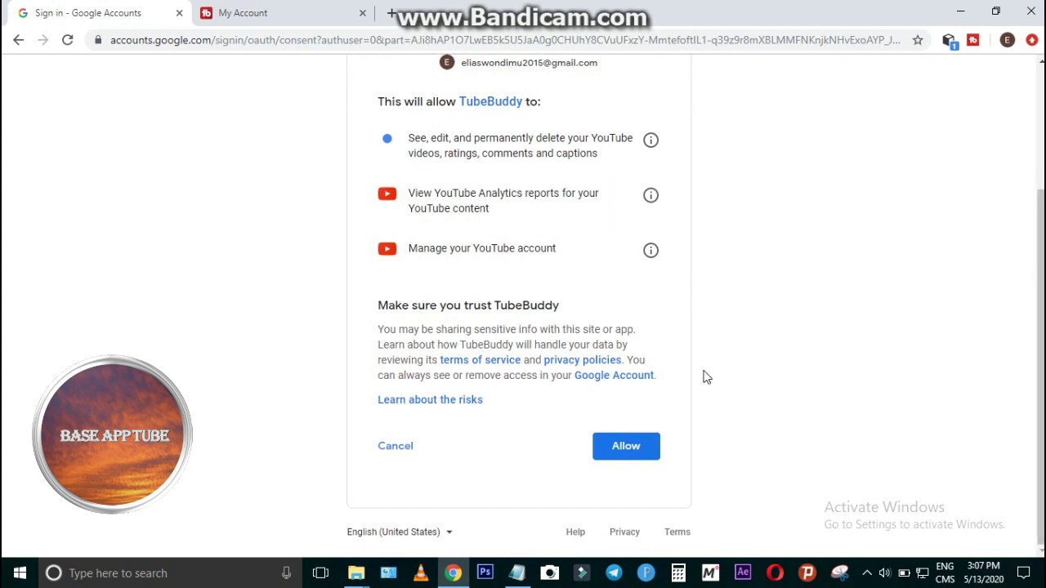
{"action": "left_click", "coordinate": [610, 454]}
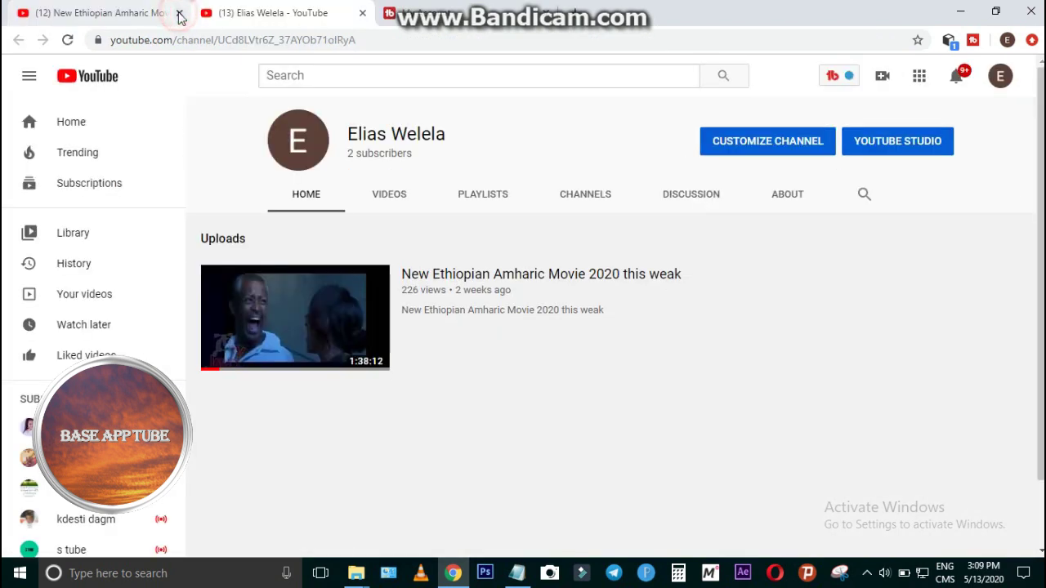
{"action": "left_click", "coordinate": [180, 13]}
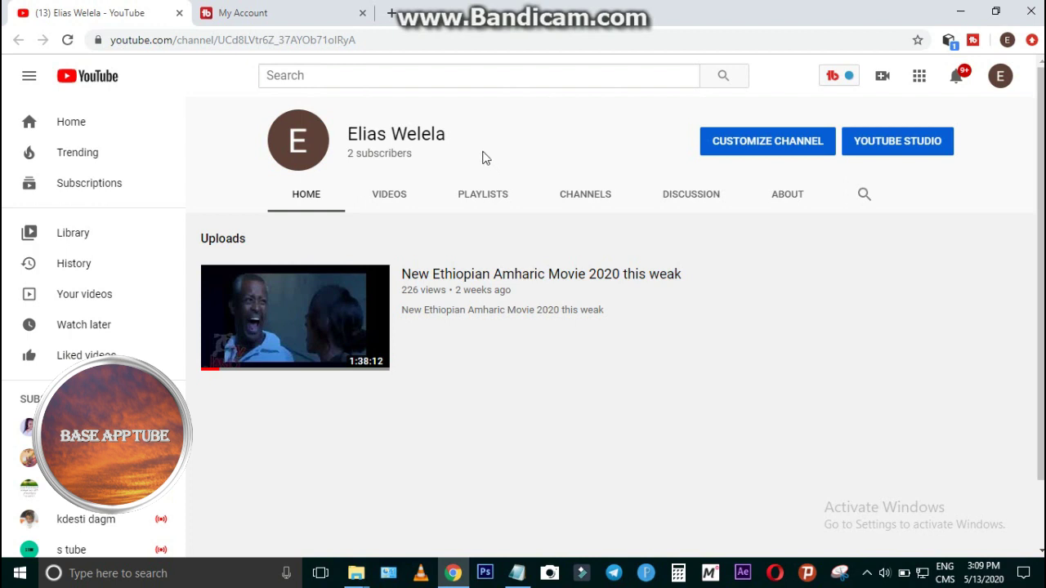
Open the movie from the channel's uploaded videos and search YouTube for "new ethiopian amharic movie 2020 this weak"
{"action": "left_click", "coordinate": [382, 204]}
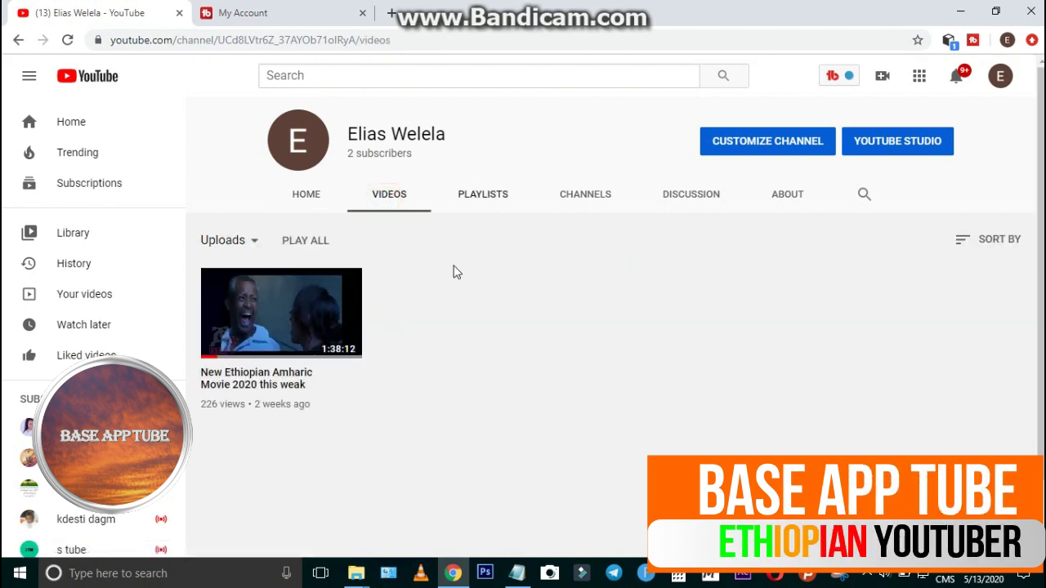
{"action": "left_click", "coordinate": [280, 313]}
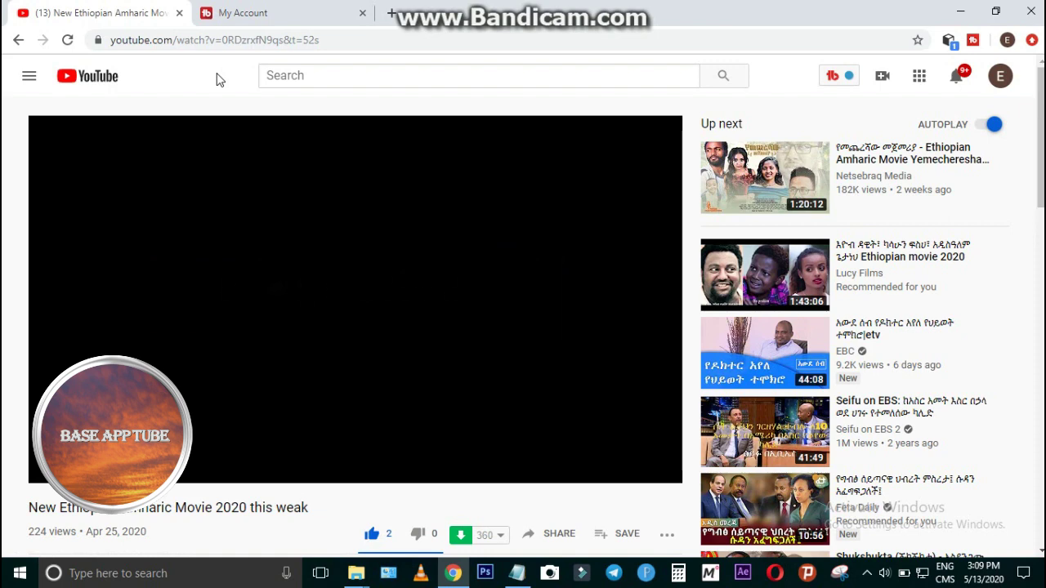
{"action": "type", "text": "new ethiopian amharic movie 2020 this weak"}
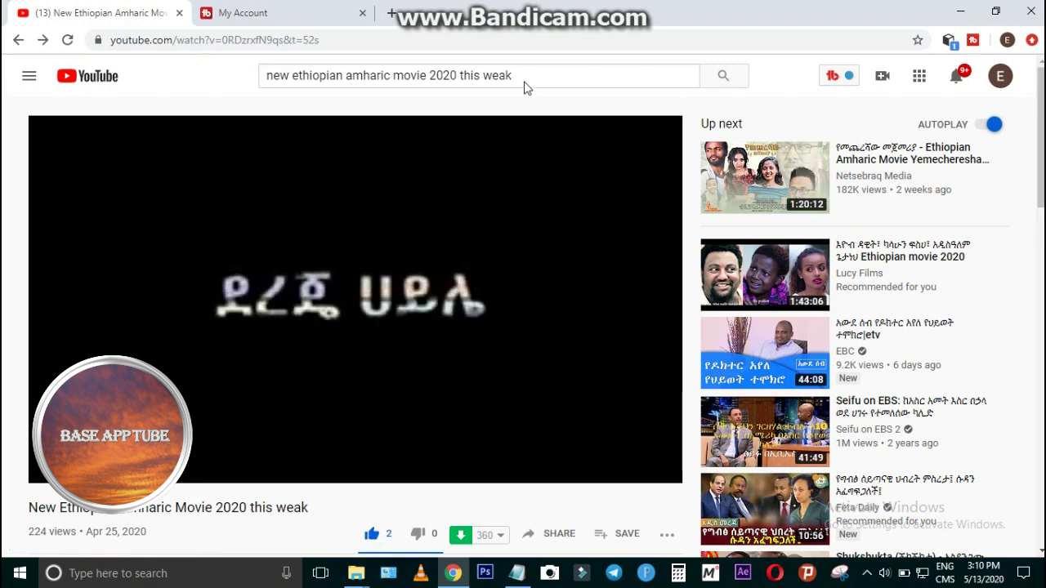
Replace the YouTube search text with "new amharic movie 2020" and run the search
{"action": "left_click_drag", "start_coordinate": [523, 75], "coordinate": [264, 86]}
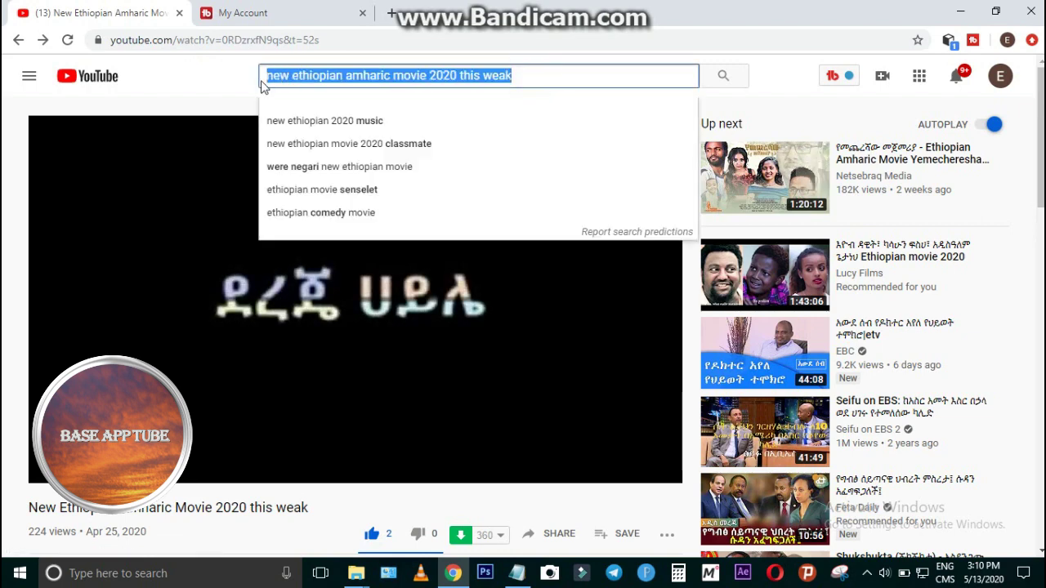
{"action": "key", "text": "BackSpace"}
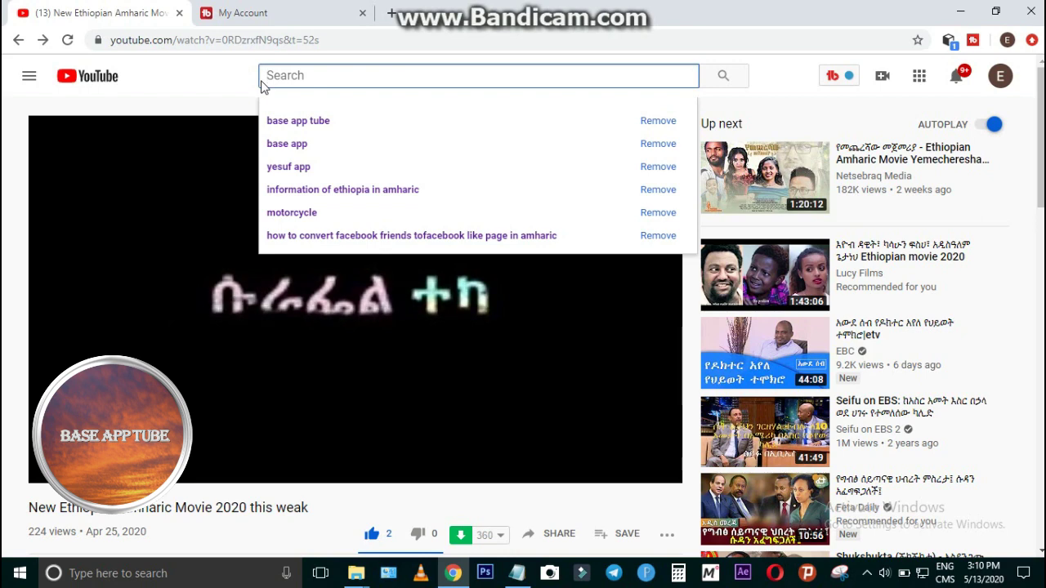
{"action": "type", "text": "new am"}
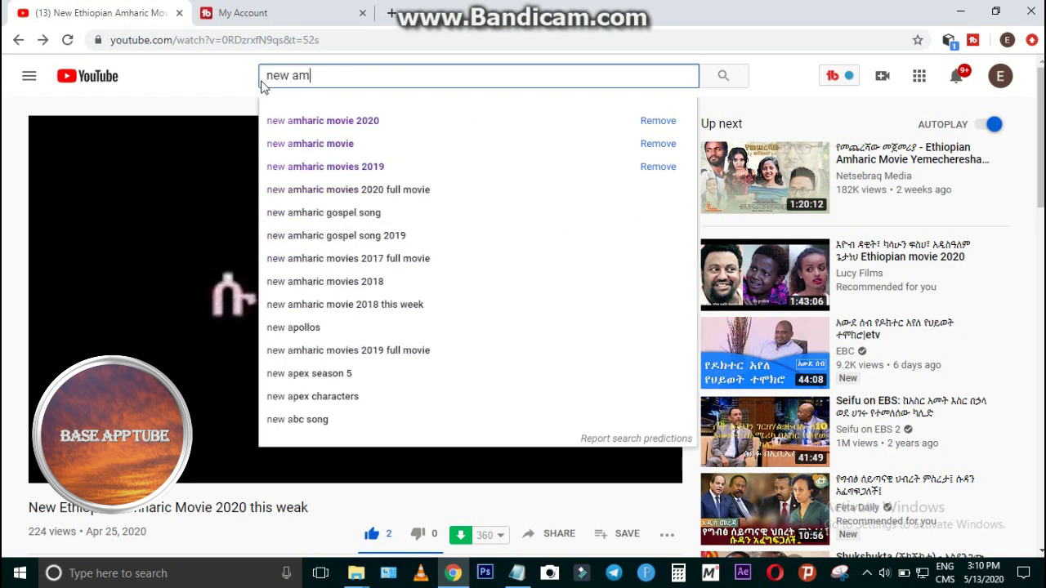
{"action": "type", "text": "hari"}
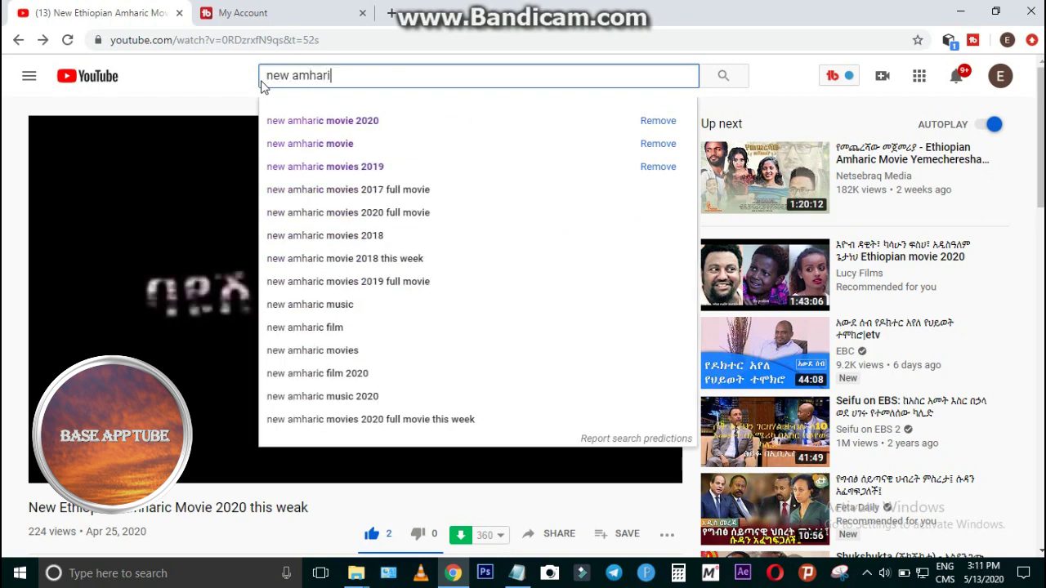
{"action": "type", "text": "c movi"}
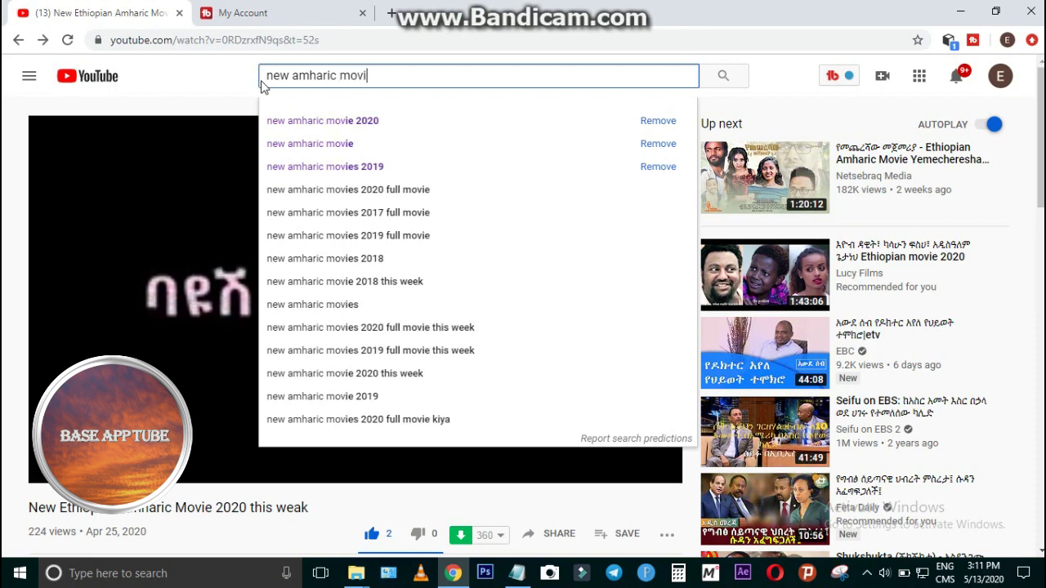
{"action": "type", "text": "e 2"}
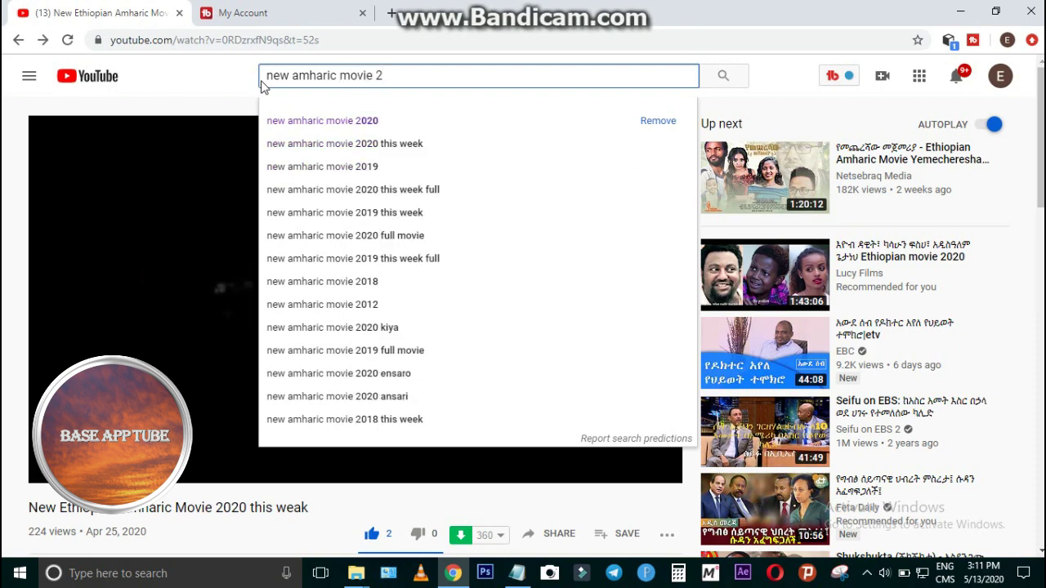
{"action": "type", "text": "020"}
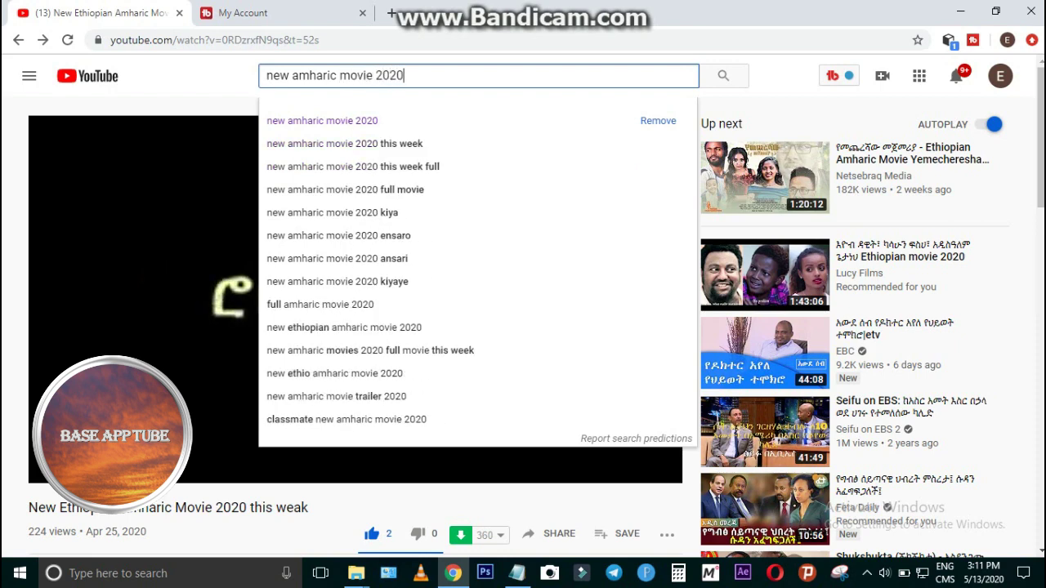
{"action": "key", "text": "Return"}
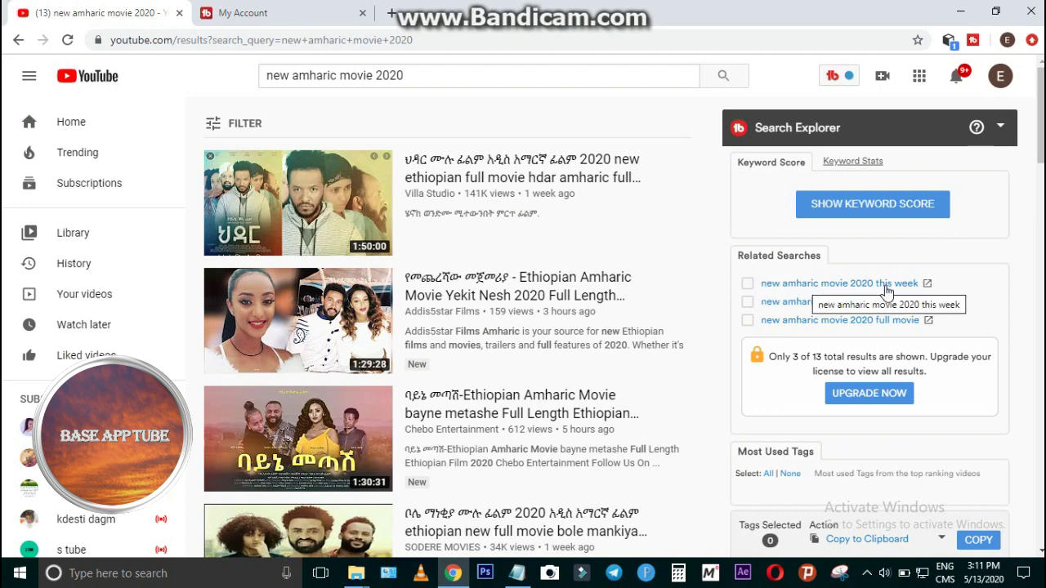
Select the three related searches in TubeBuddy's Search Explorer and copy them to the clipboard as tags
{"action": "left_click", "coordinate": [748, 286]}
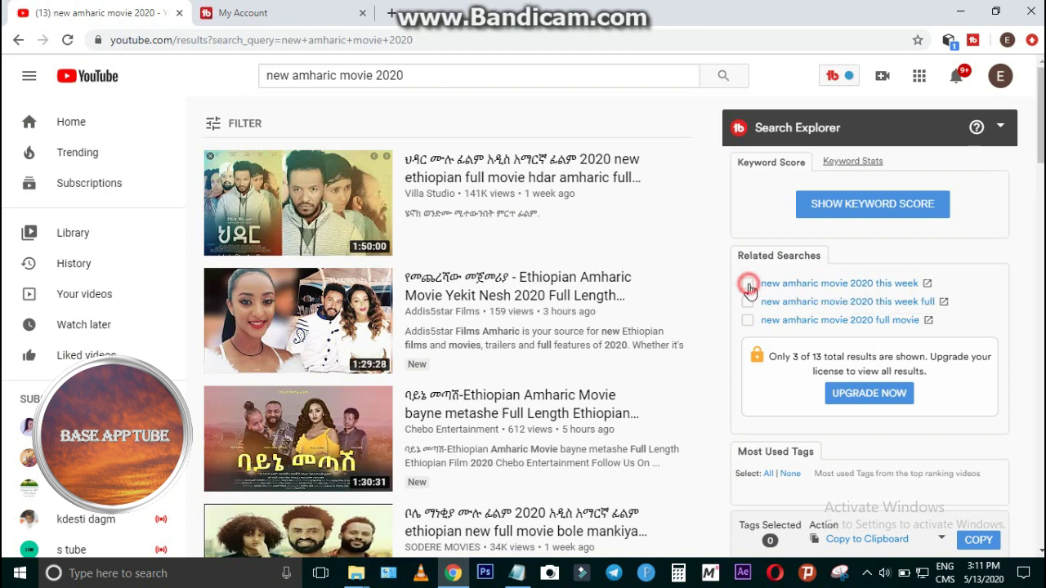
{"action": "left_click", "coordinate": [747, 303]}
{"action": "left_click", "coordinate": [747, 322]}
{"action": "scroll", "coordinate": [997, 294], "scroll_direction": "down", "scroll_amount": 3}
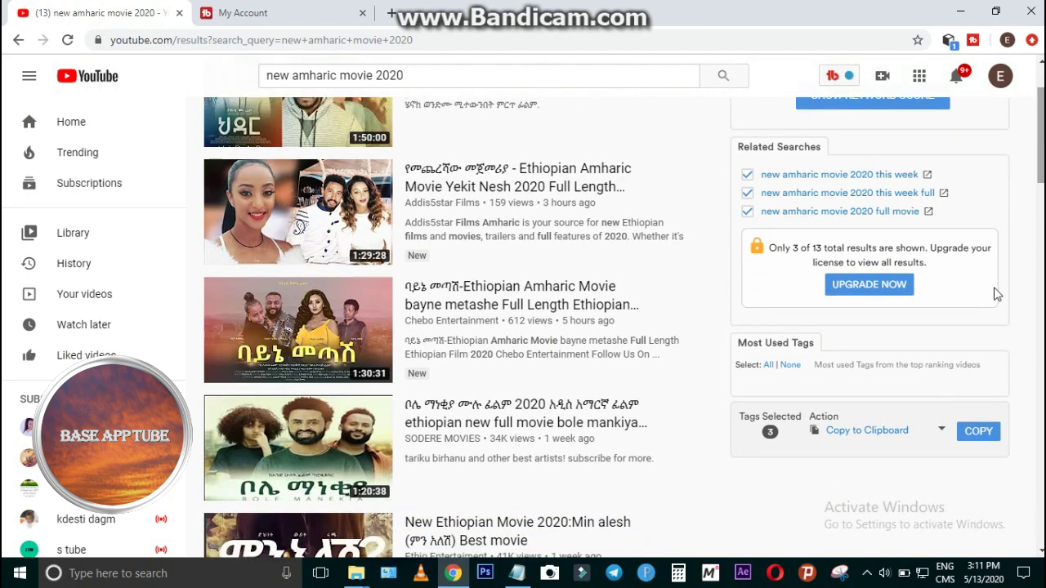
{"action": "left_click", "coordinate": [978, 431]}
Switch to the TubeBuddy account page and close it
{"action": "left_click", "coordinate": [287, 23]}
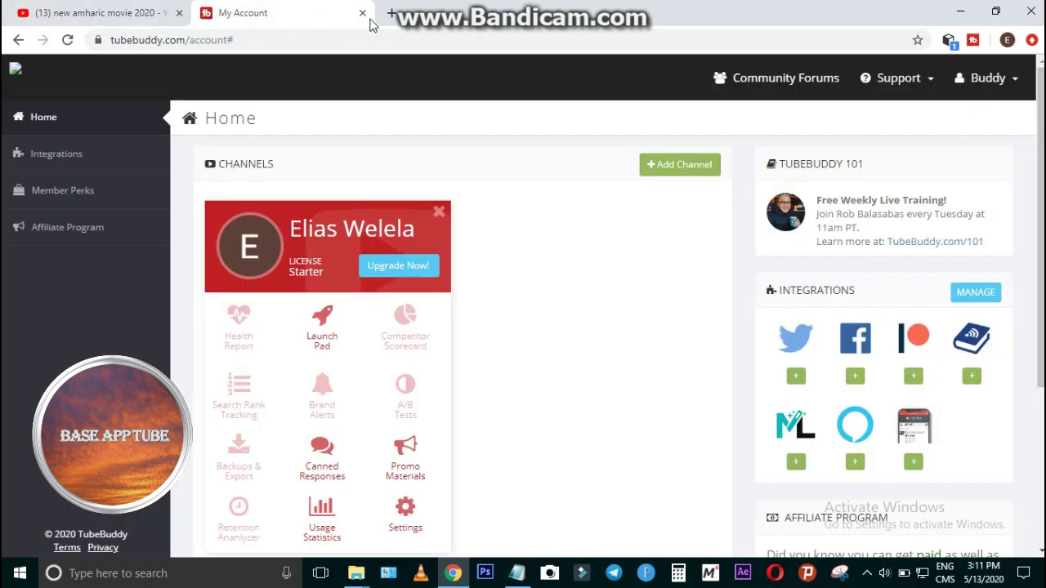
{"action": "left_click", "coordinate": [332, 37]}
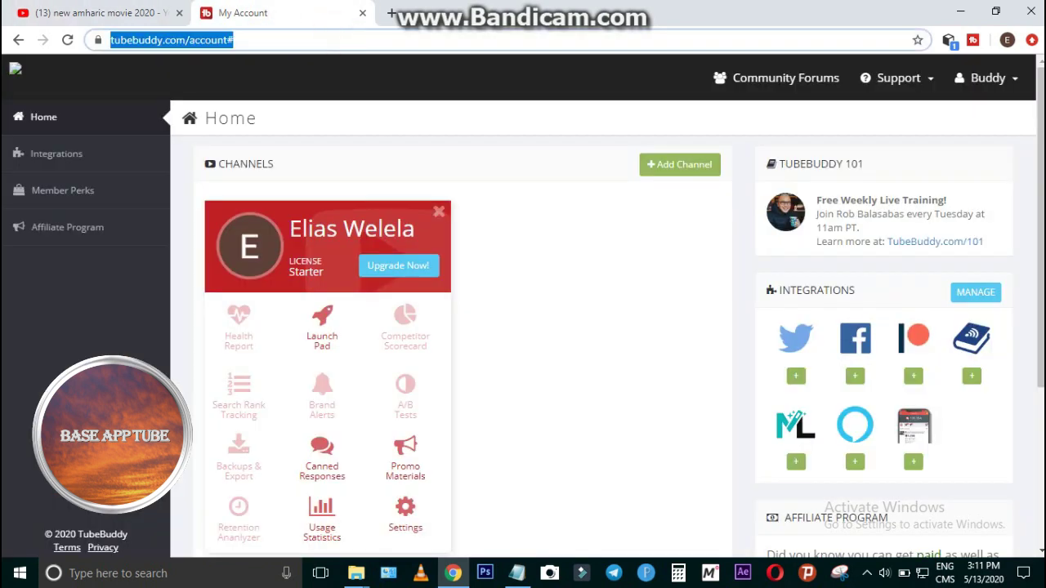
{"action": "type", "text": "yo"}
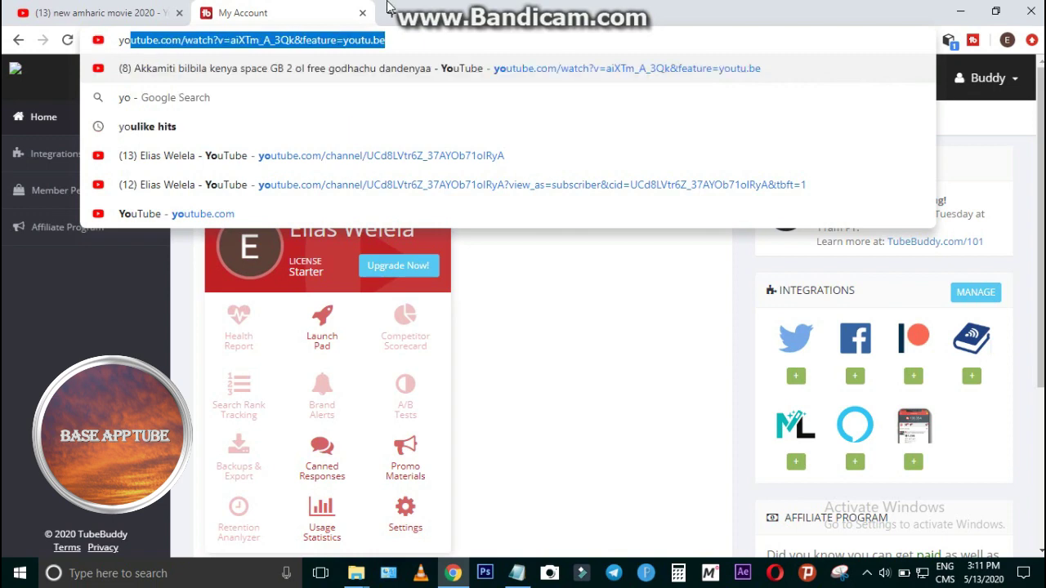
{"action": "left_click", "coordinate": [362, 12]}
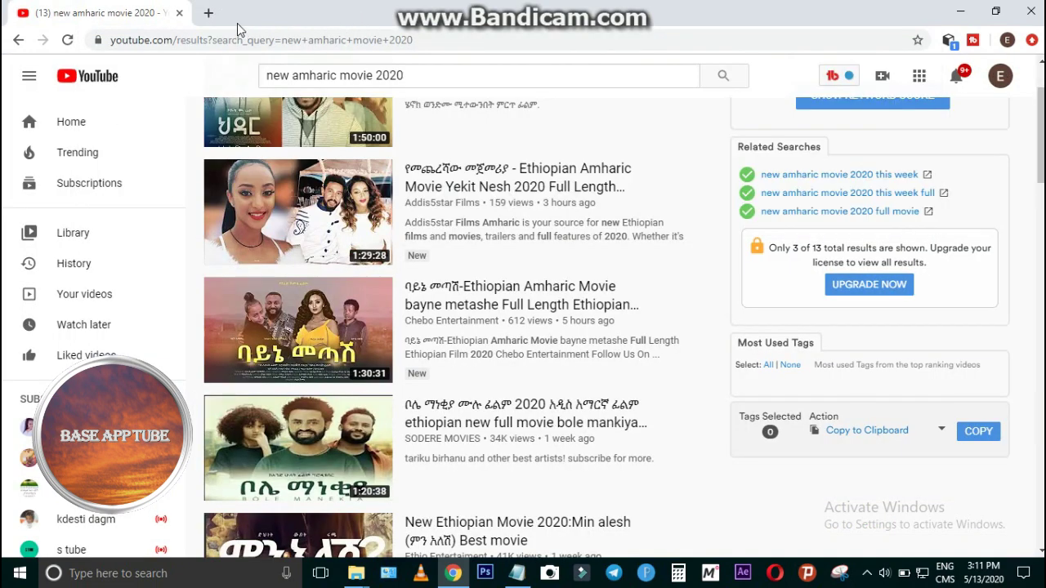
Load youtube.com in a new browser tab beside the search results
{"action": "left_click", "coordinate": [207, 12]}
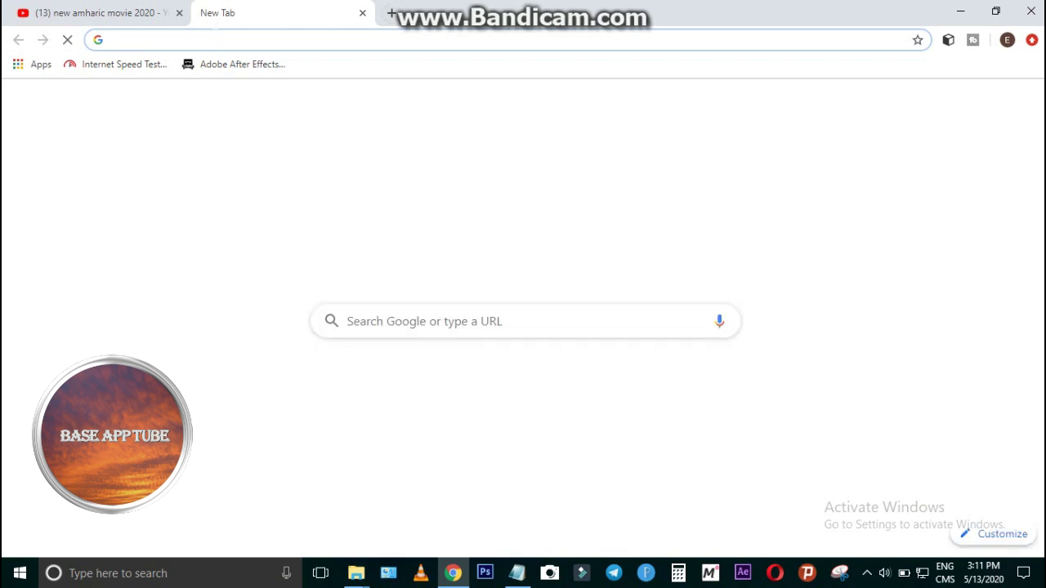
{"action": "type", "text": "youtube"}
{"action": "key", "text": "BackSpace"}
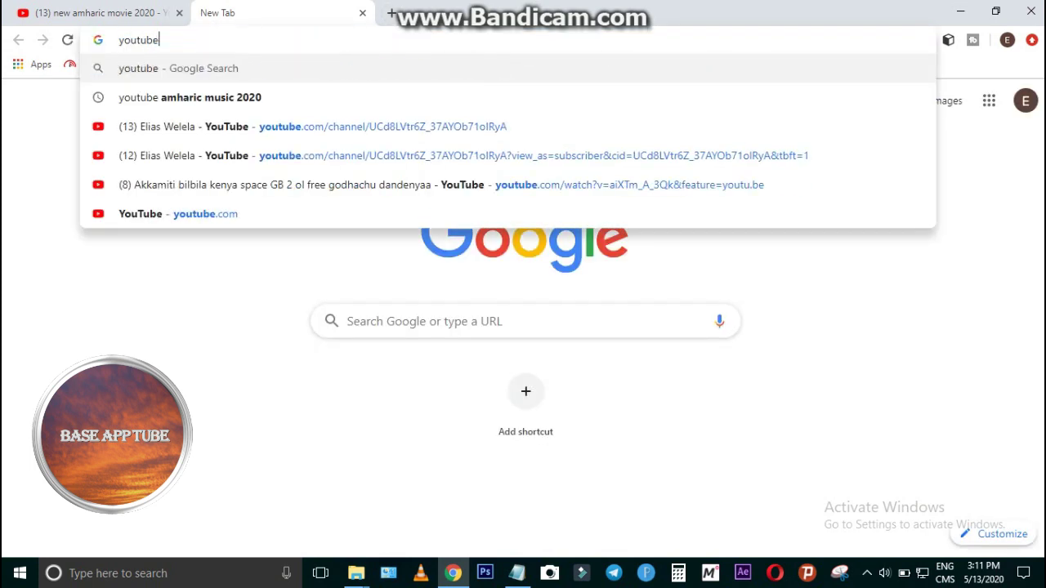
{"action": "type", "text": "."}
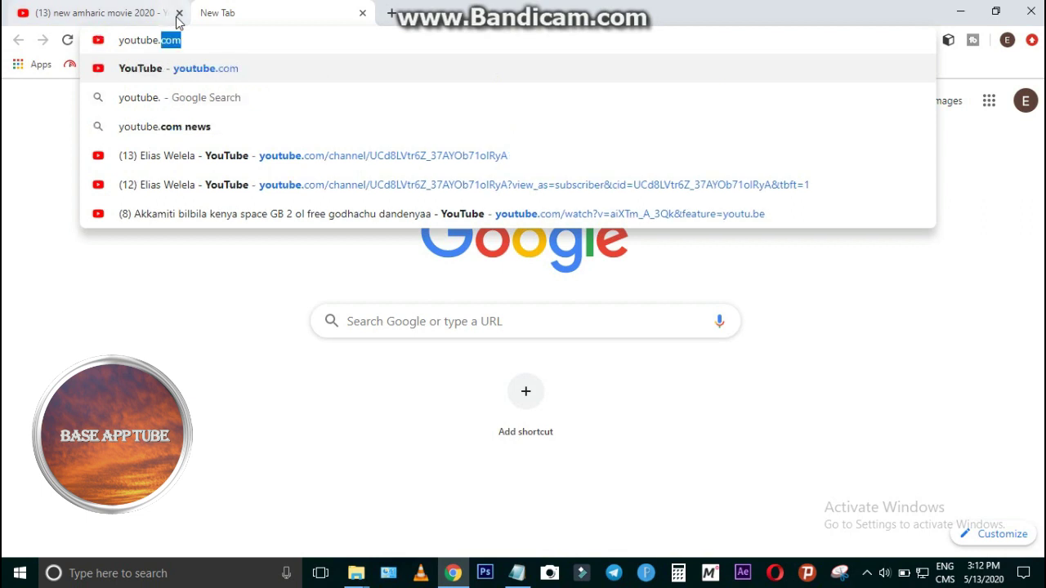
{"action": "type", "text": "com"}
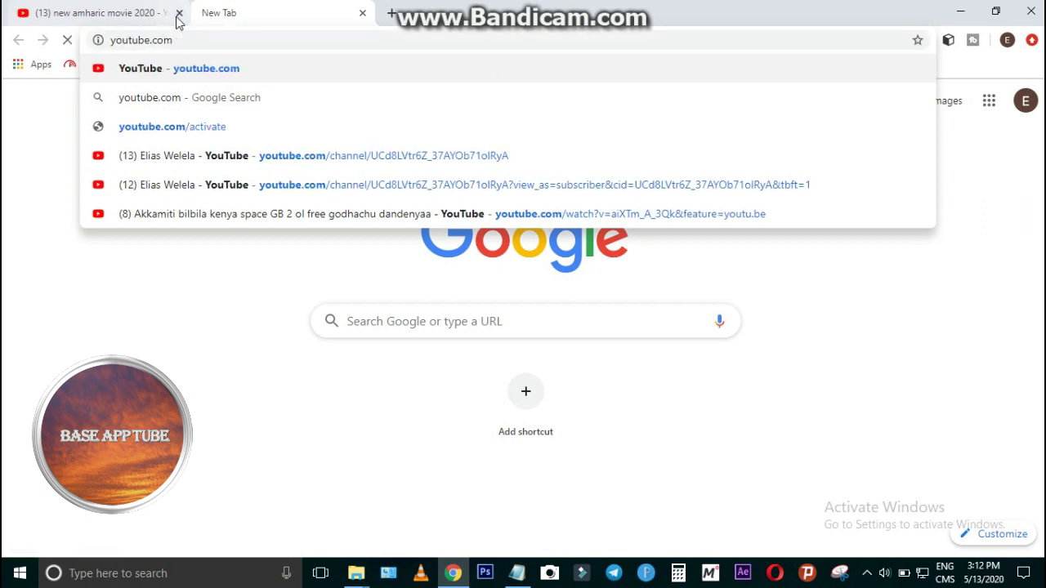
{"action": "key", "text": "Return"}
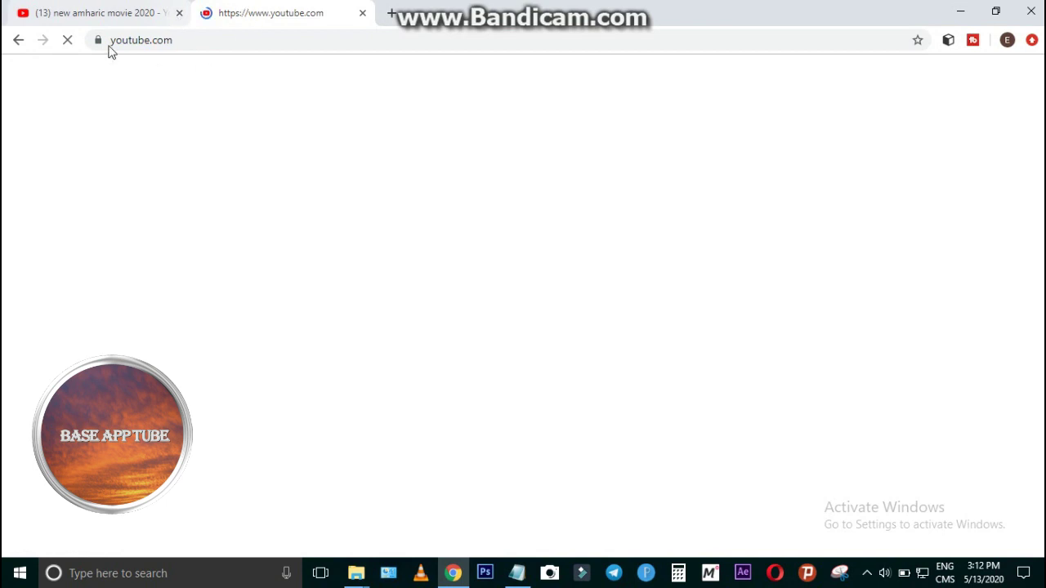
{"action": "left_click", "coordinate": [97, 10]}
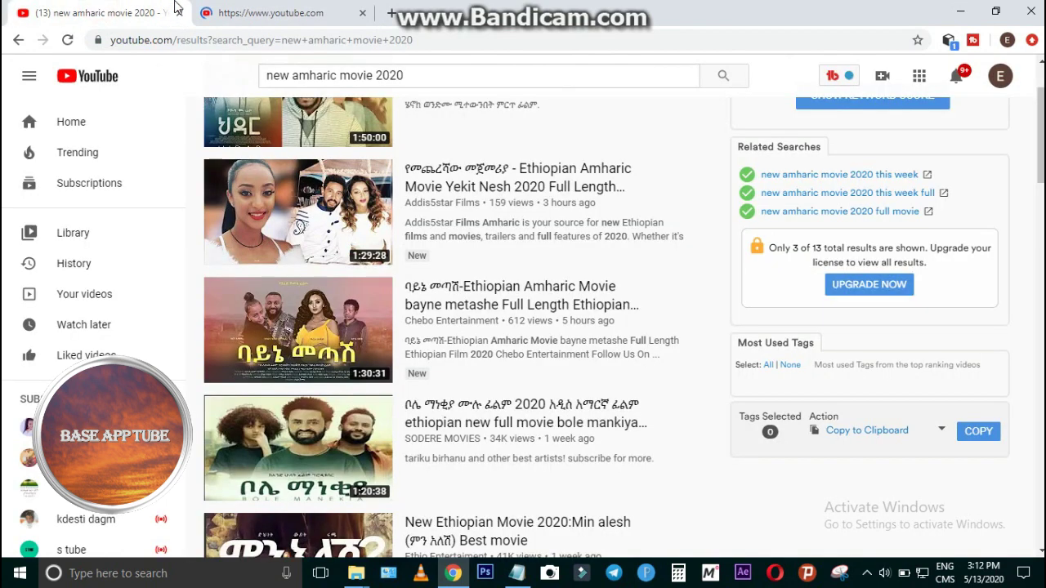
{"action": "left_click", "coordinate": [318, 10]}
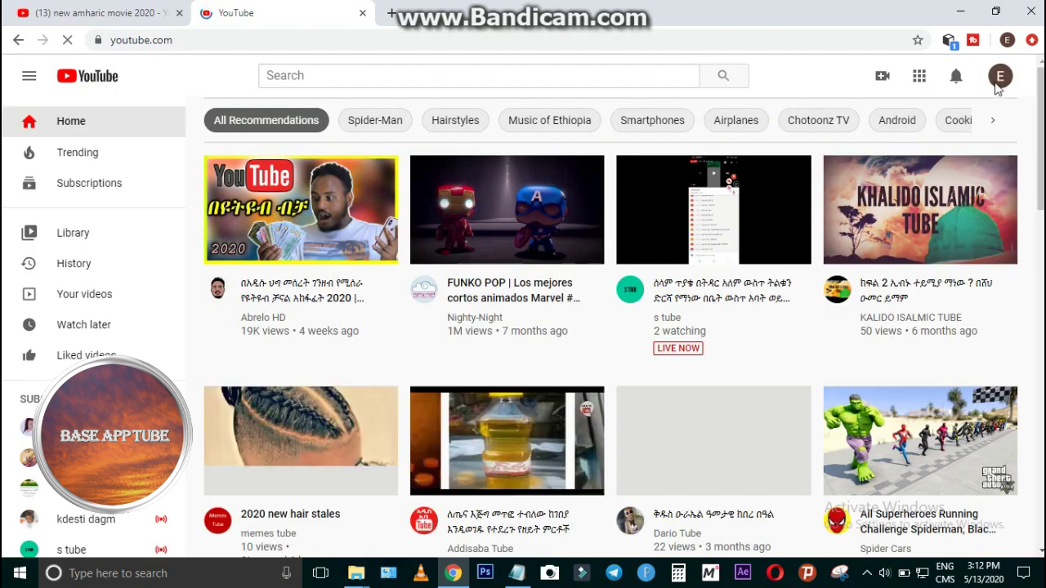
Go to YouTube Studio from the account options and open the channel's Studio settings
{"action": "left_click", "coordinate": [1000, 78]}
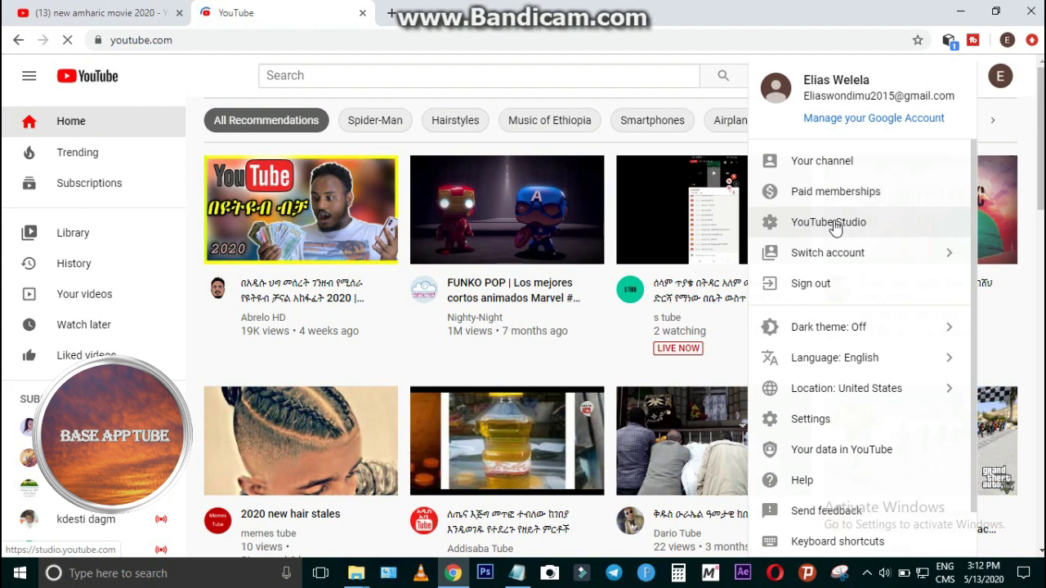
{"action": "left_click", "coordinate": [847, 225]}
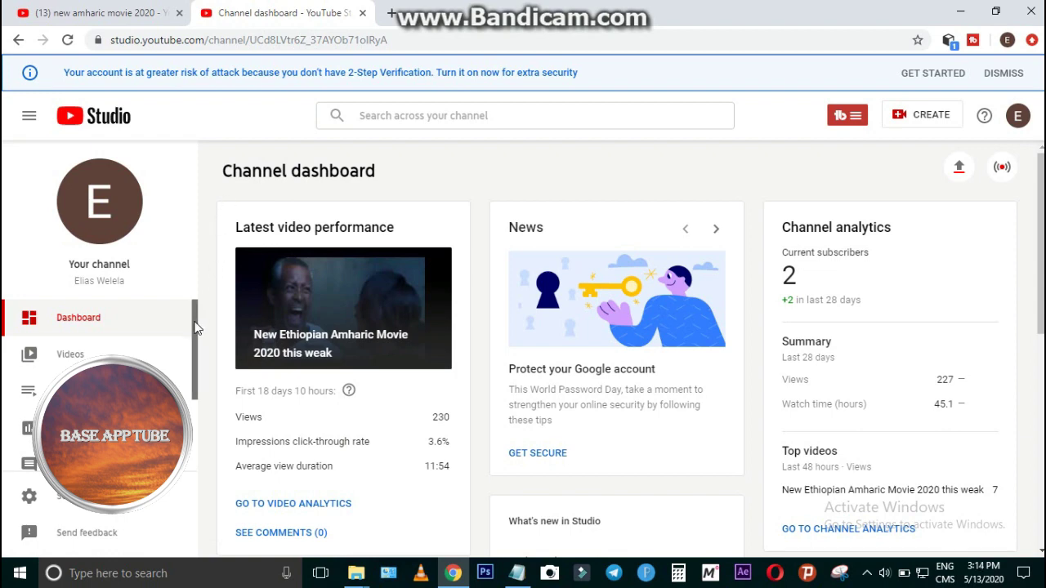
{"action": "left_click", "coordinate": [65, 498]}
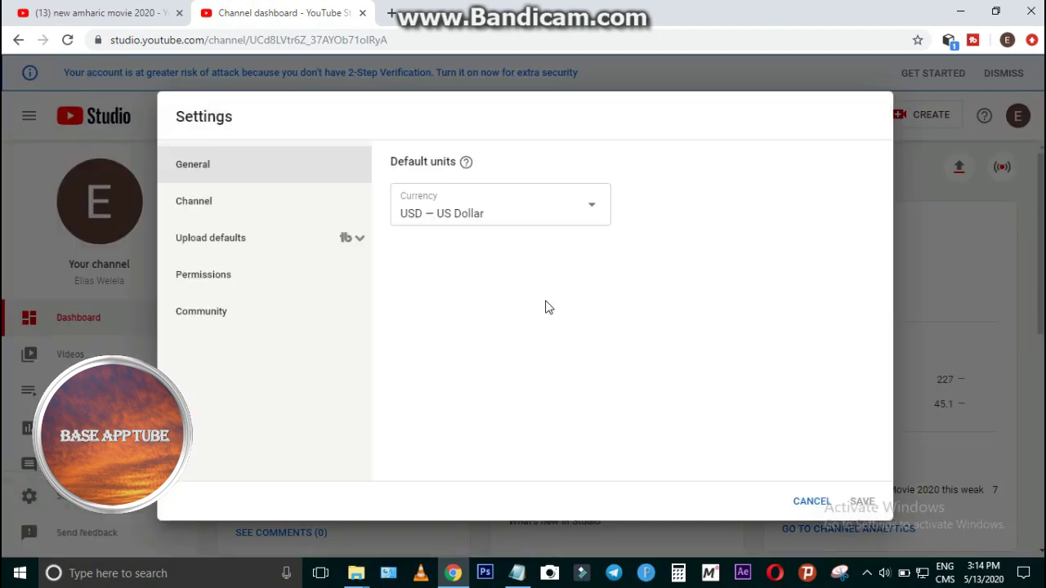
Paste the copied "new amharic movie 2020" tags into the Tags field of the upload defaults' basic info
{"action": "left_click", "coordinate": [227, 238]}
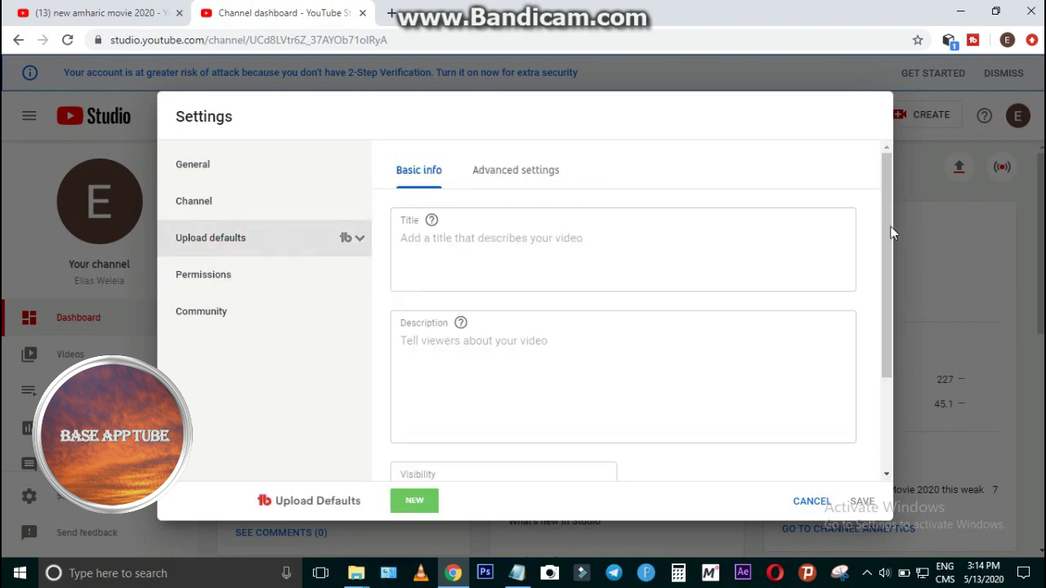
{"action": "left_click_drag", "start_coordinate": [889, 227], "coordinate": [891, 365]}
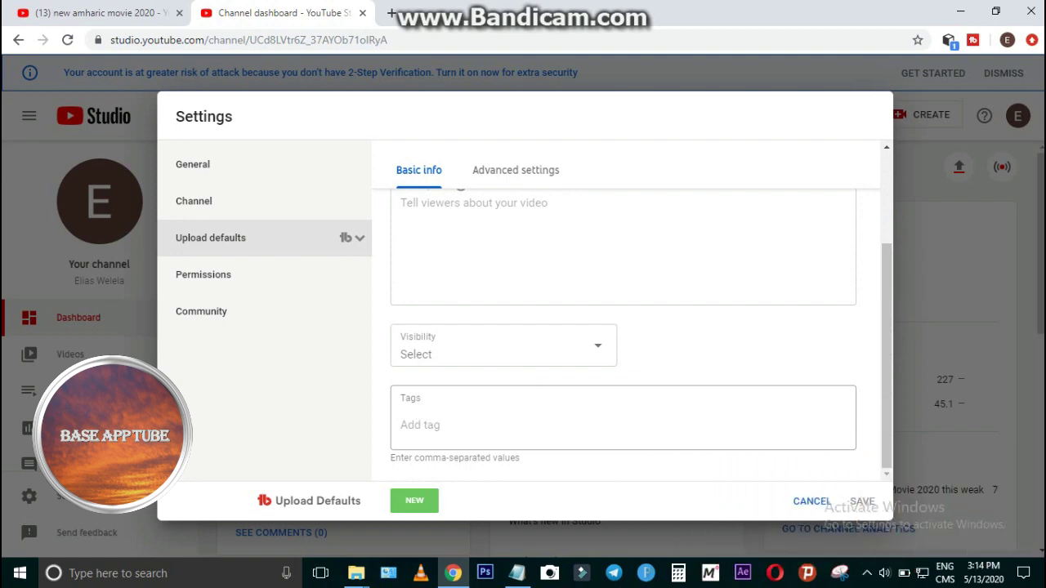
{"action": "left_click", "coordinate": [435, 422]}
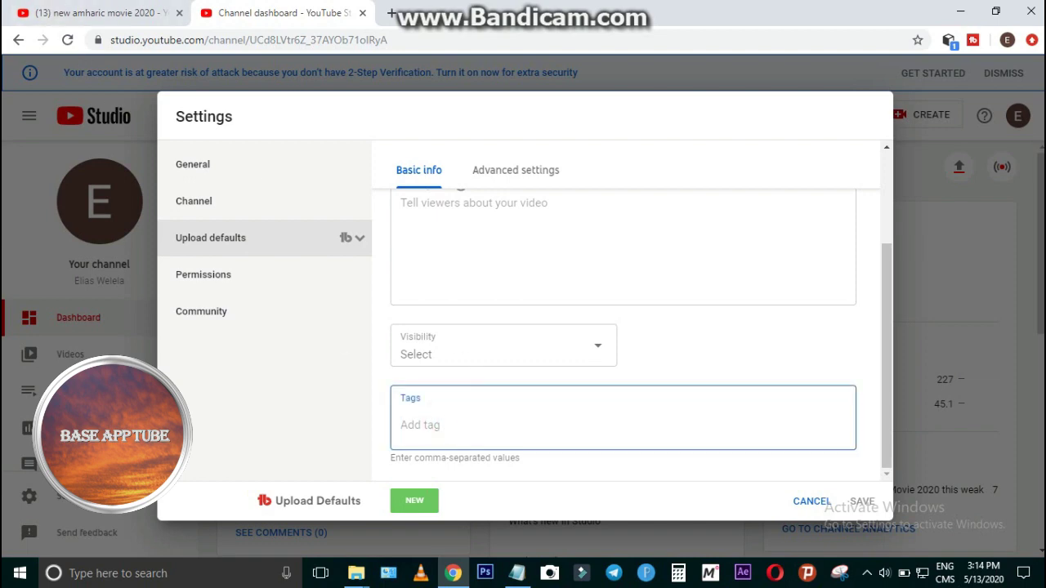
{"action": "right_click", "coordinate": [448, 421]}
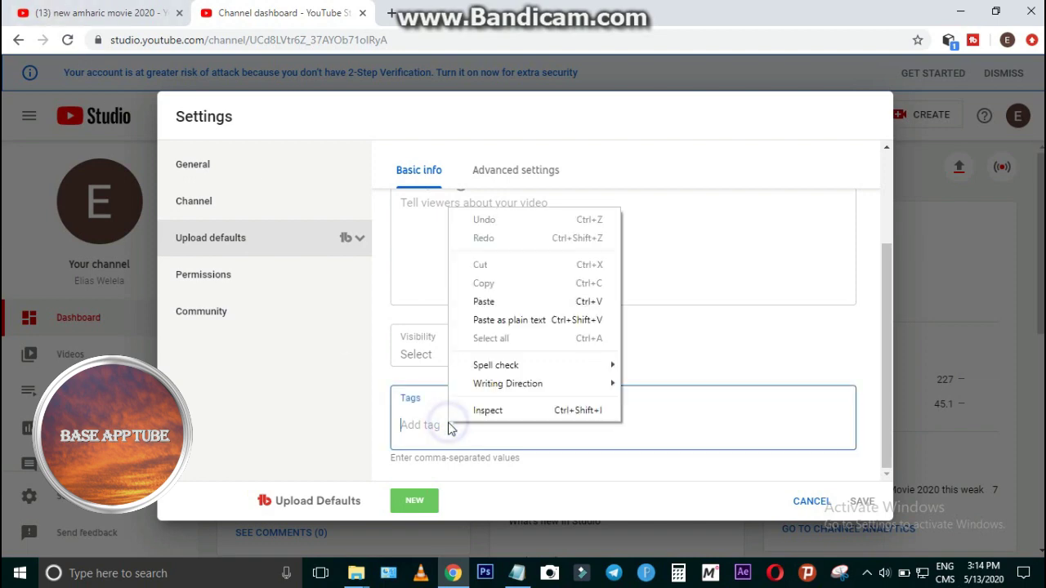
{"action": "left_click", "coordinate": [483, 302]}
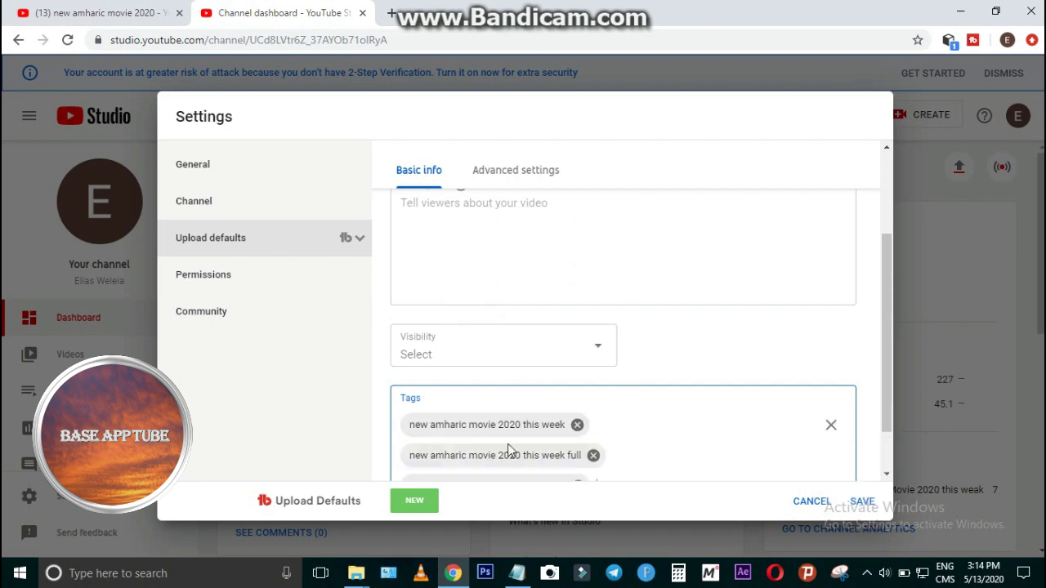
{"action": "left_click_drag", "start_coordinate": [888, 402], "coordinate": [881, 441]}
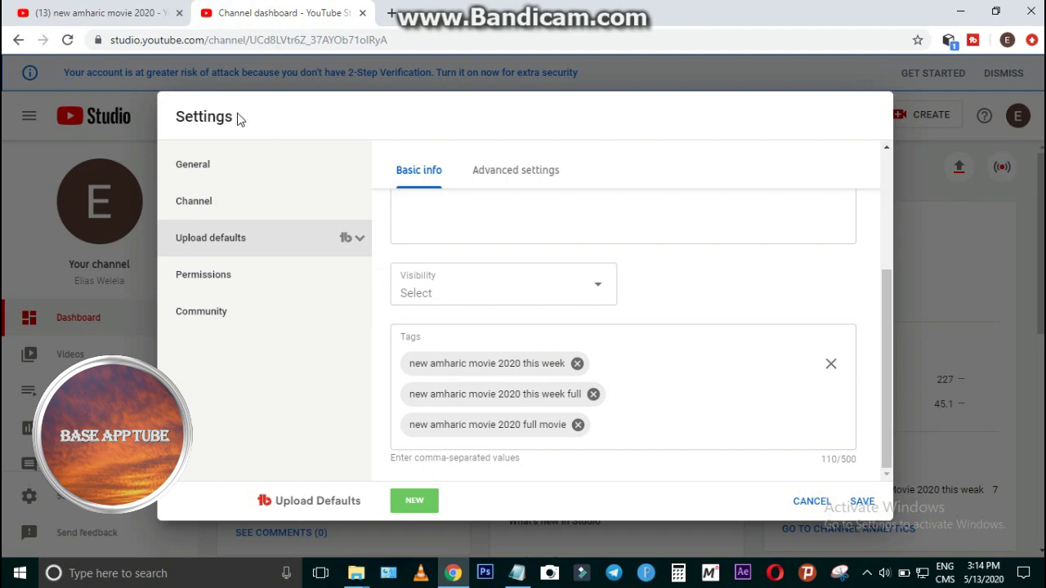
Return to the YouTube search results and search for "how to increase youtube watch time"
{"action": "left_click", "coordinate": [108, 8]}
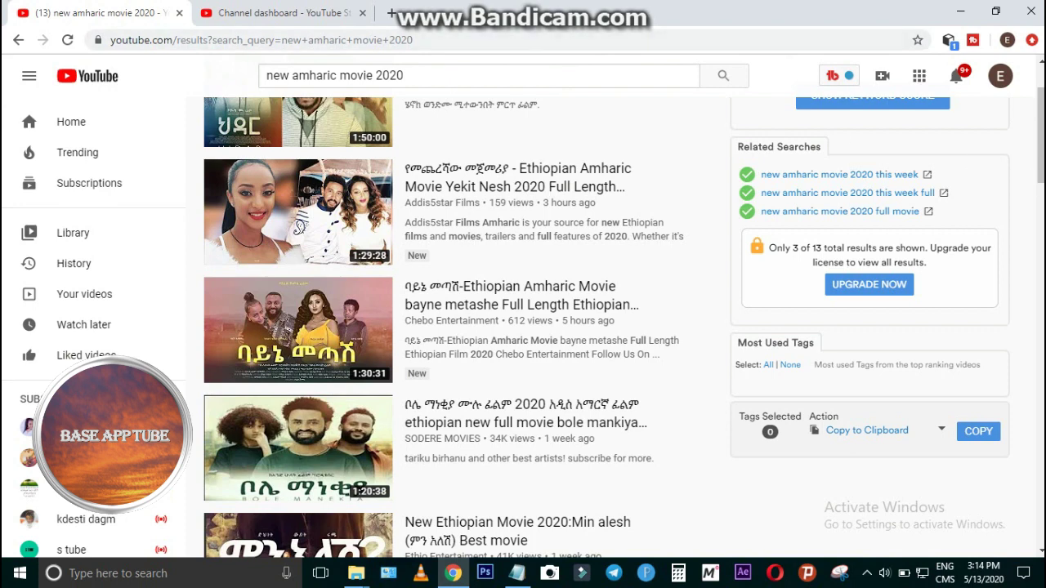
{"action": "scroll", "coordinate": [437, 86], "scroll_direction": "up", "scroll_amount": 2}
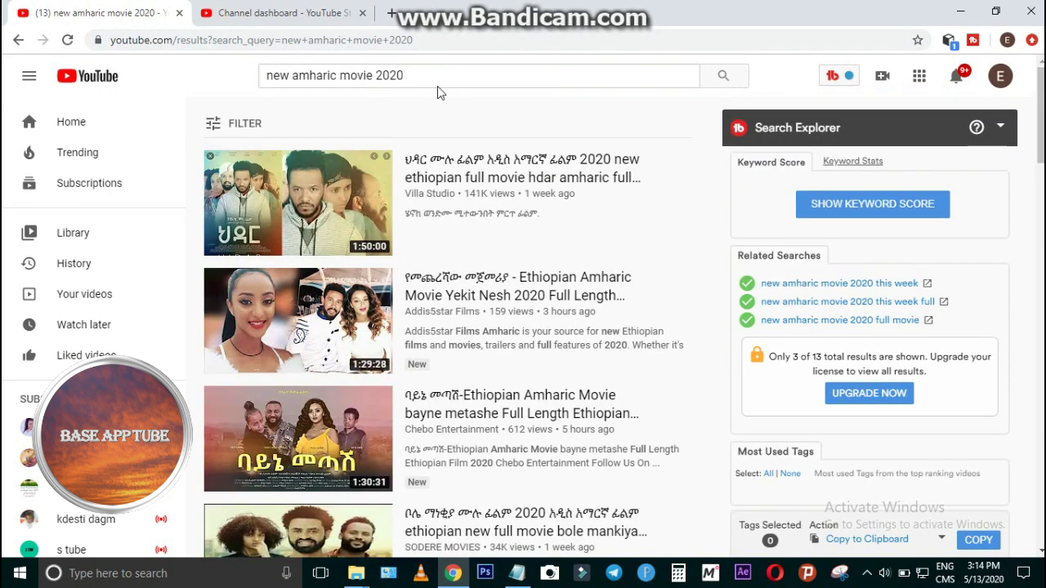
{"action": "left_click_drag", "start_coordinate": [409, 75], "coordinate": [262, 77]}
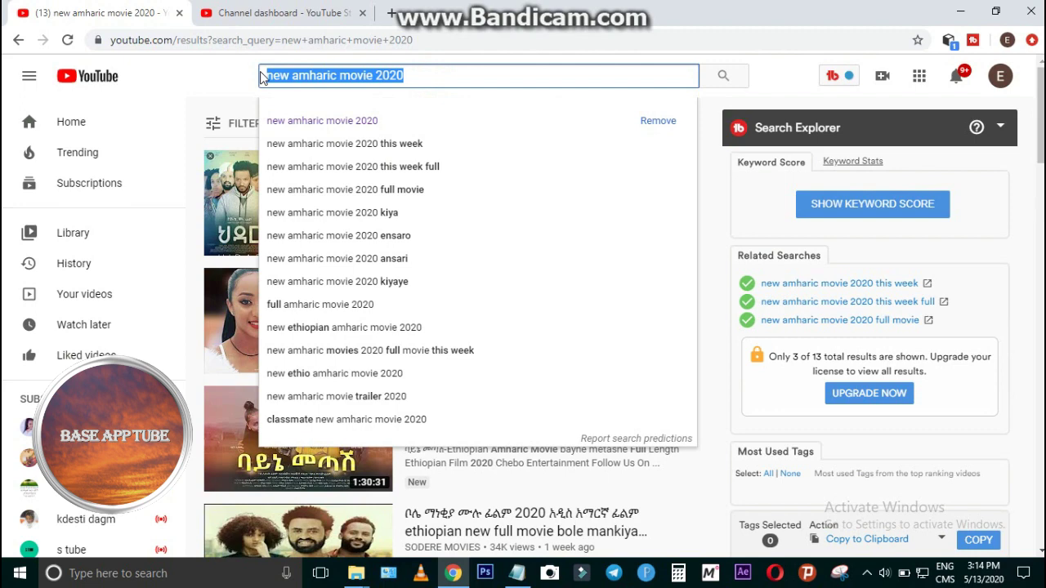
{"action": "type", "text": "how to "}
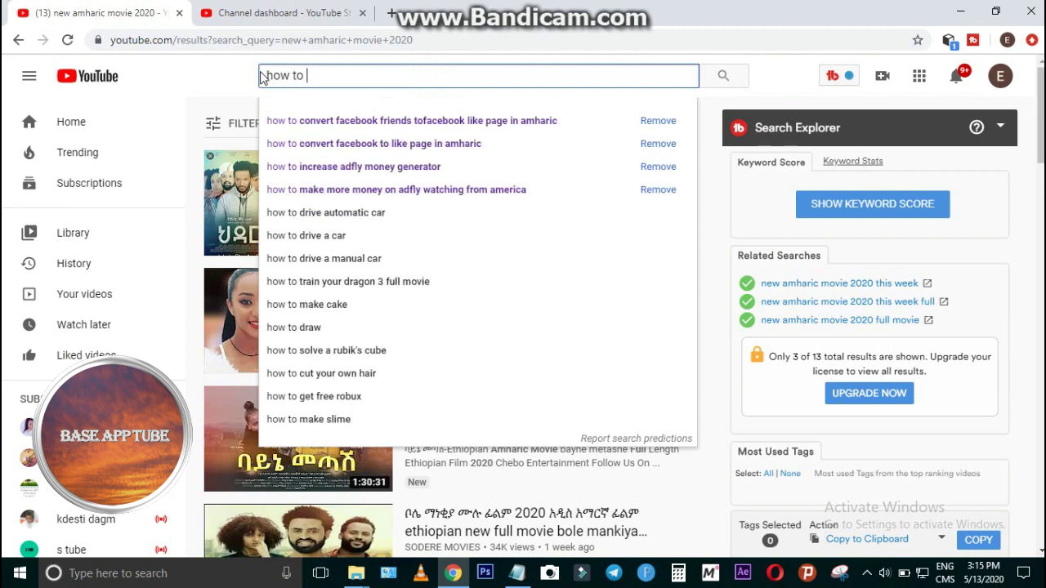
{"action": "type", "text": "increase"}
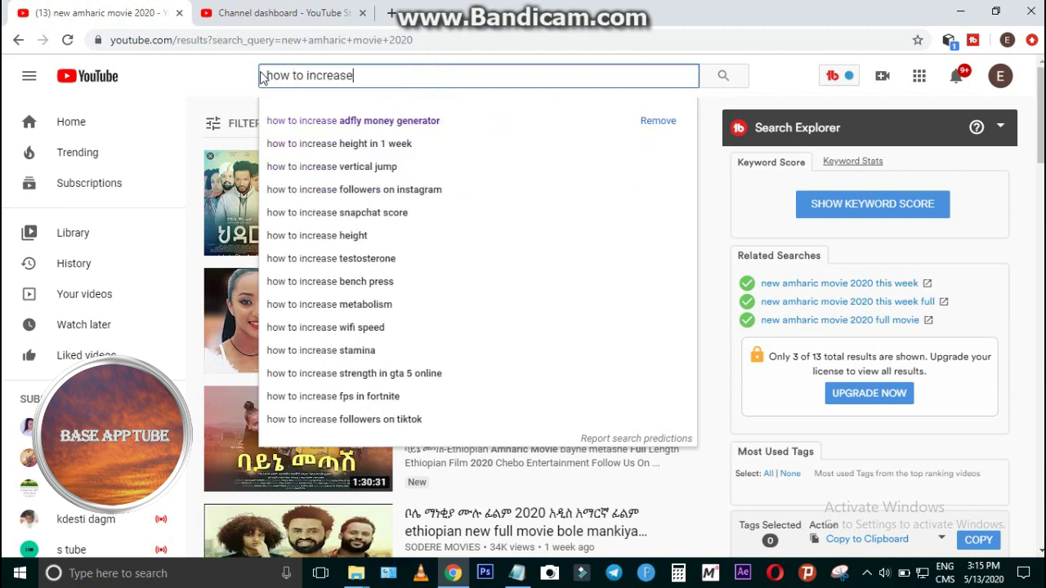
{"action": "type", "text": " youtube wa"}
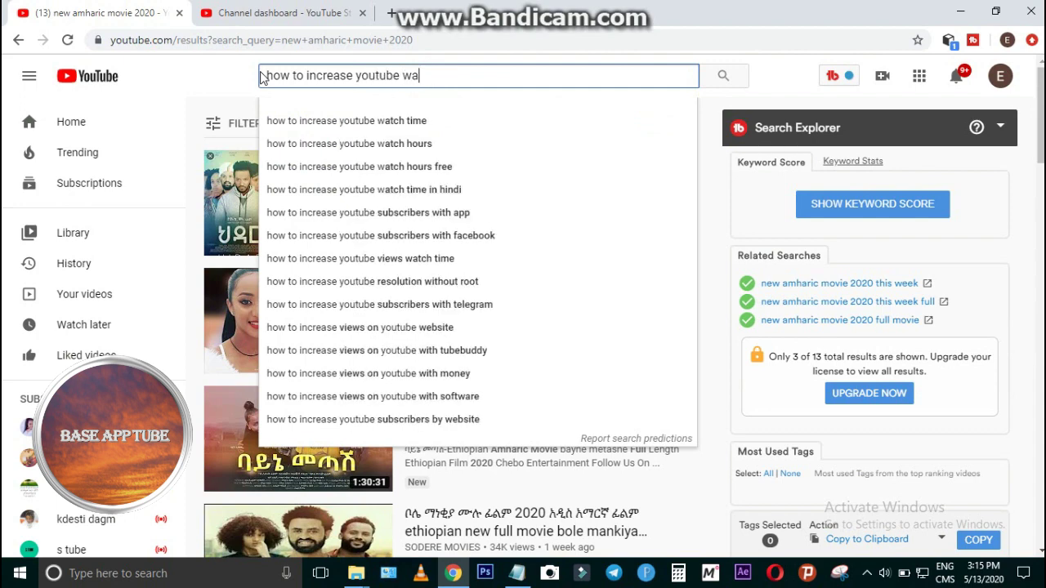
{"action": "type", "text": "tch t"}
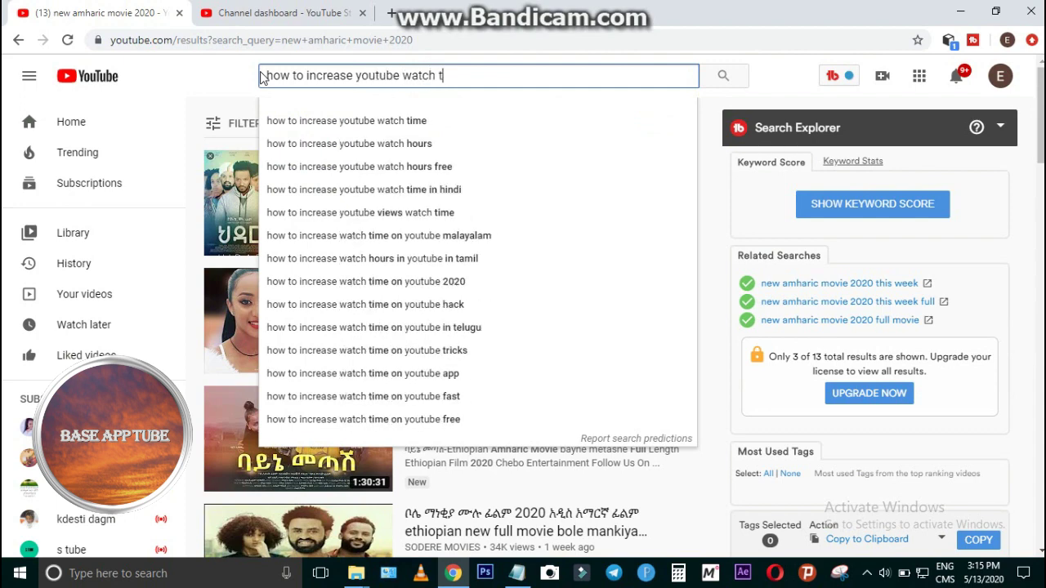
{"action": "type", "text": "ime"}
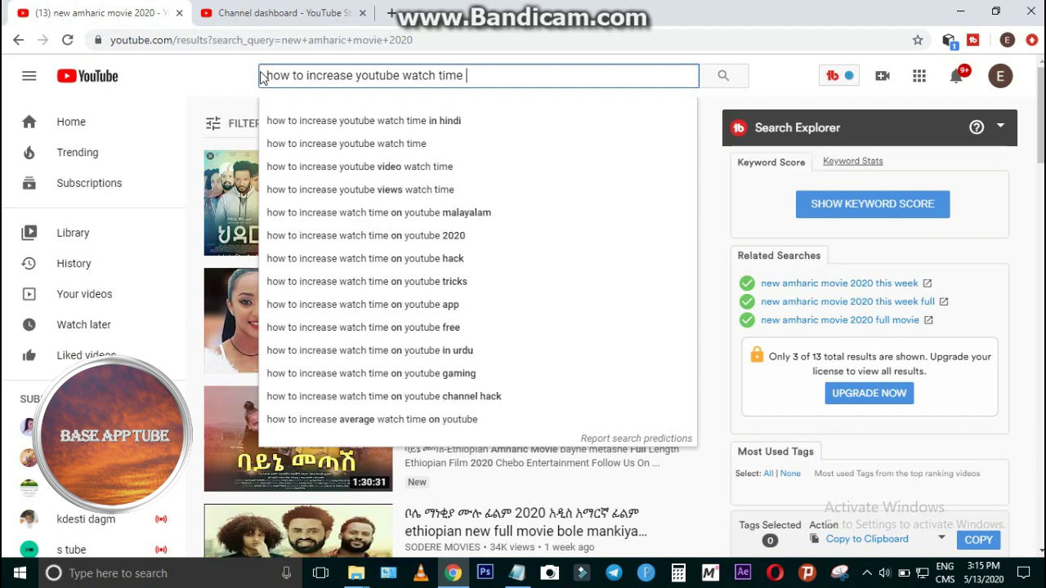
{"action": "key", "text": "Return"}
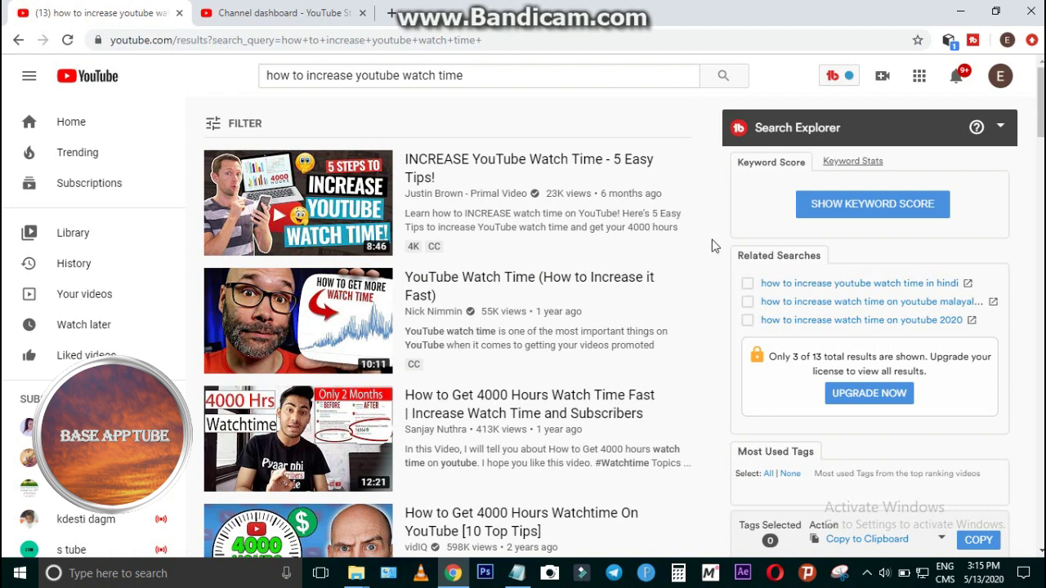
Select the three related searches about increasing YouTube watch time in Search Explorer and copy them to the clipboard
{"action": "left_click", "coordinate": [747, 283]}
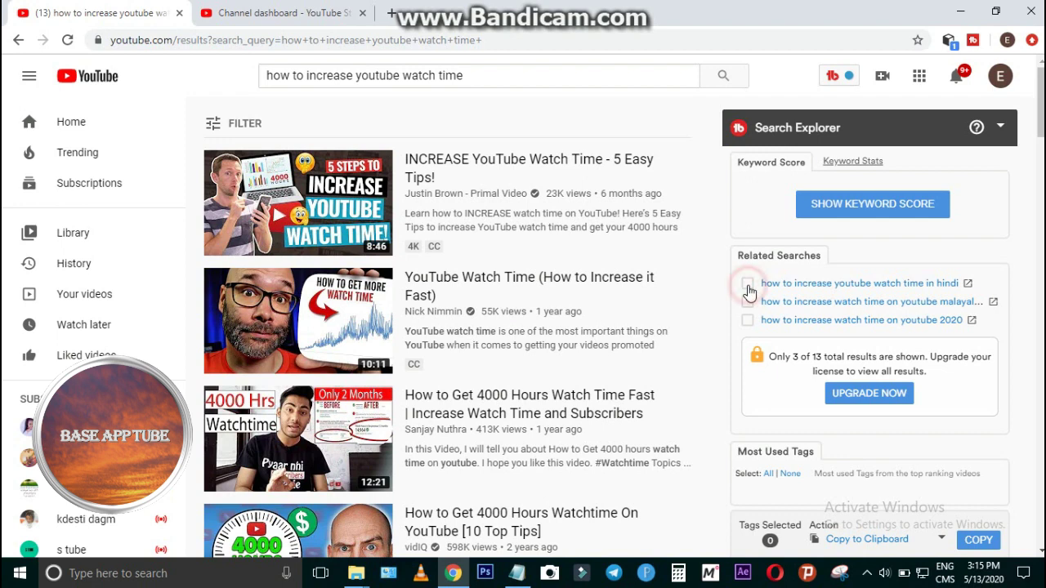
{"action": "left_click", "coordinate": [747, 301]}
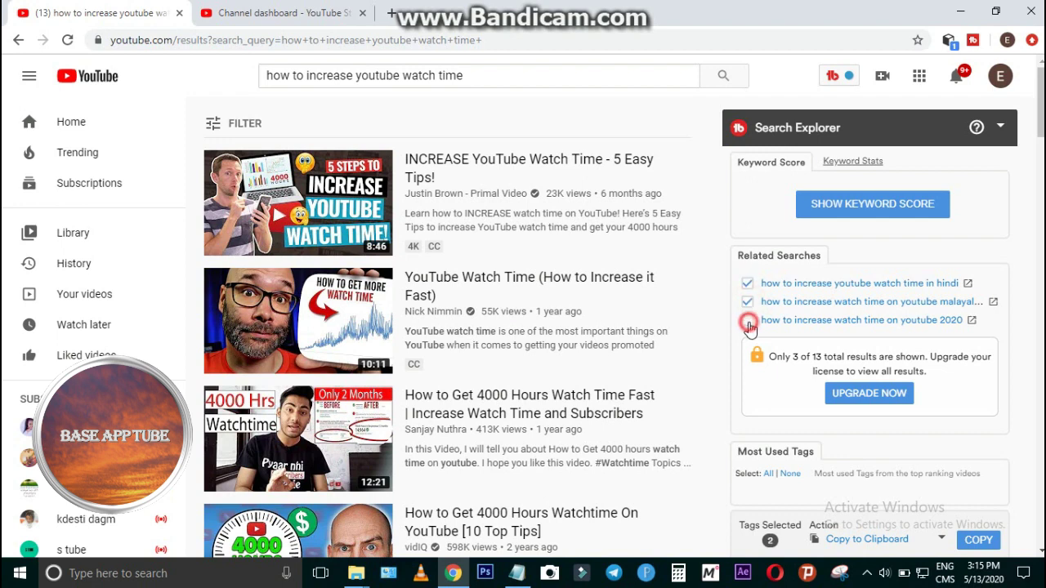
{"action": "left_click", "coordinate": [747, 320]}
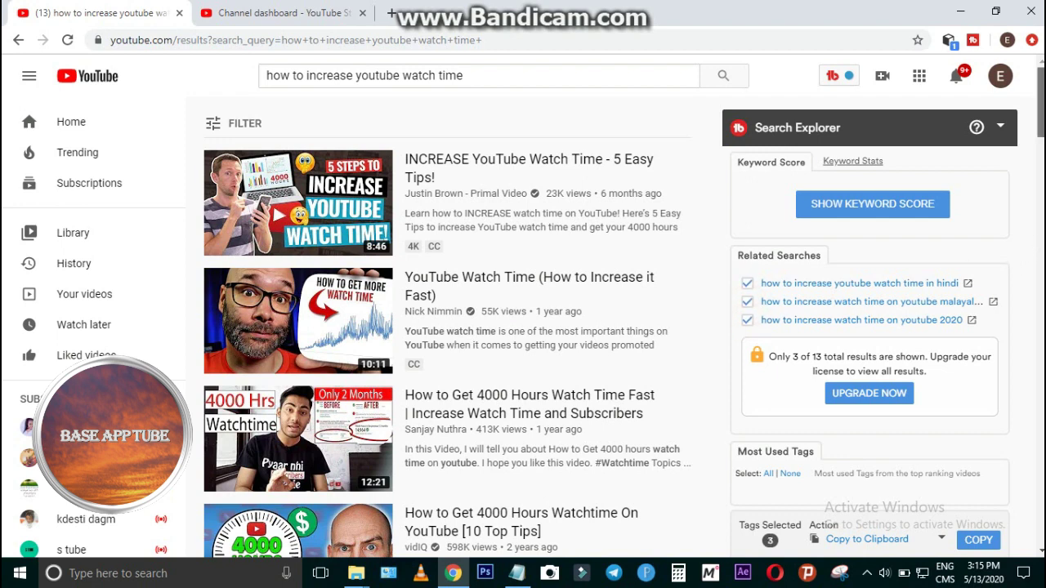
{"action": "scroll", "coordinate": [685, 148], "scroll_direction": "down", "scroll_amount": 1}
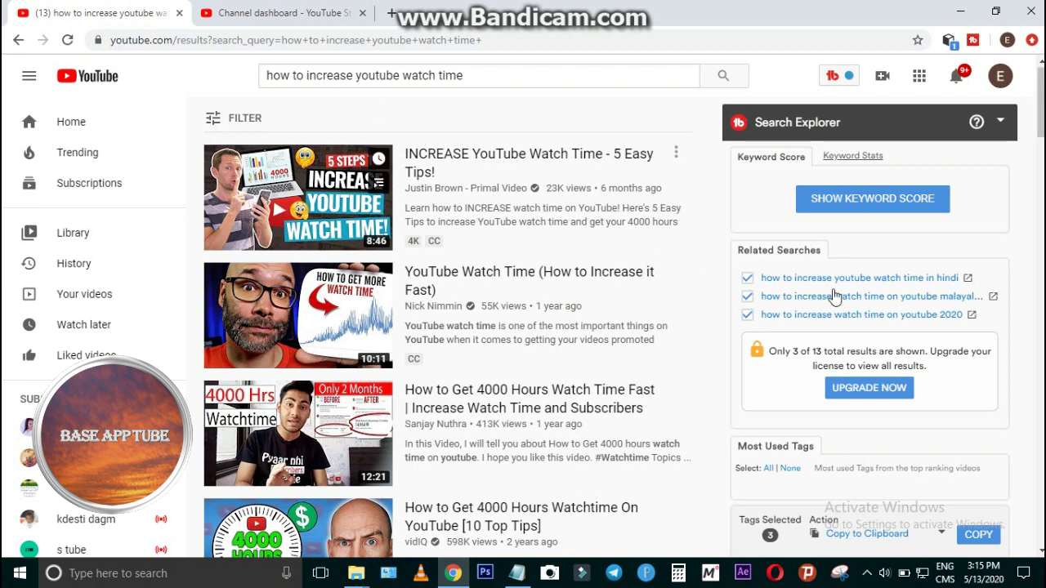
{"action": "left_click", "coordinate": [978, 535]}
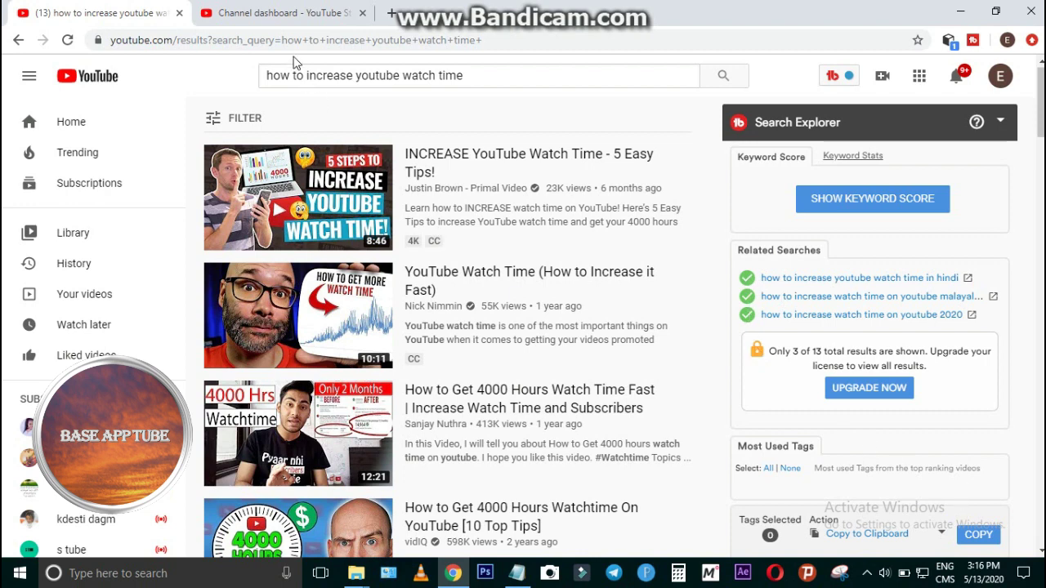
Add the copied watch-time searches after the existing tags in YouTube Studio's upload defaults
{"action": "left_click", "coordinate": [229, 10]}
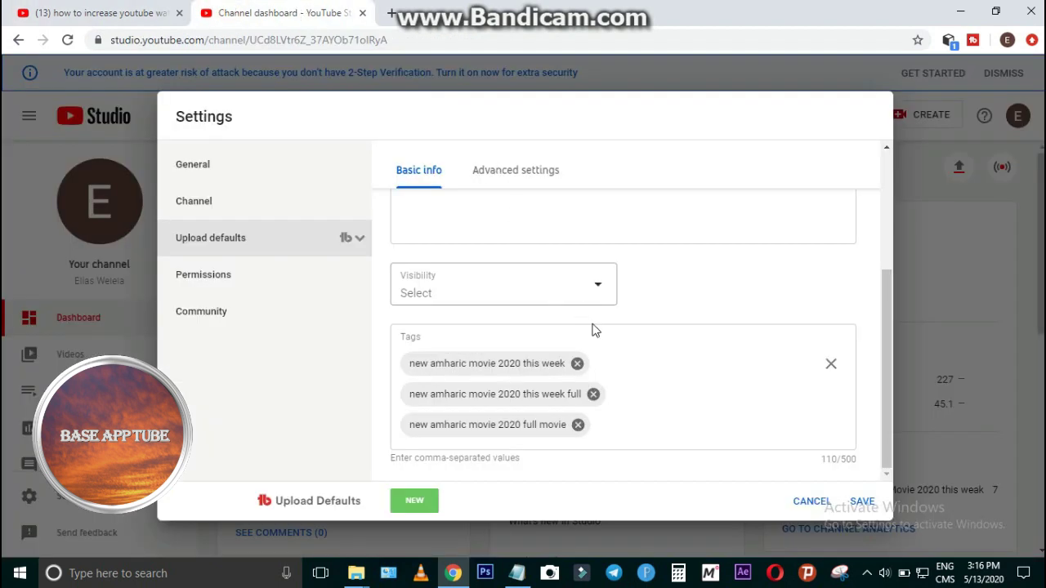
{"action": "left_click", "coordinate": [632, 421]}
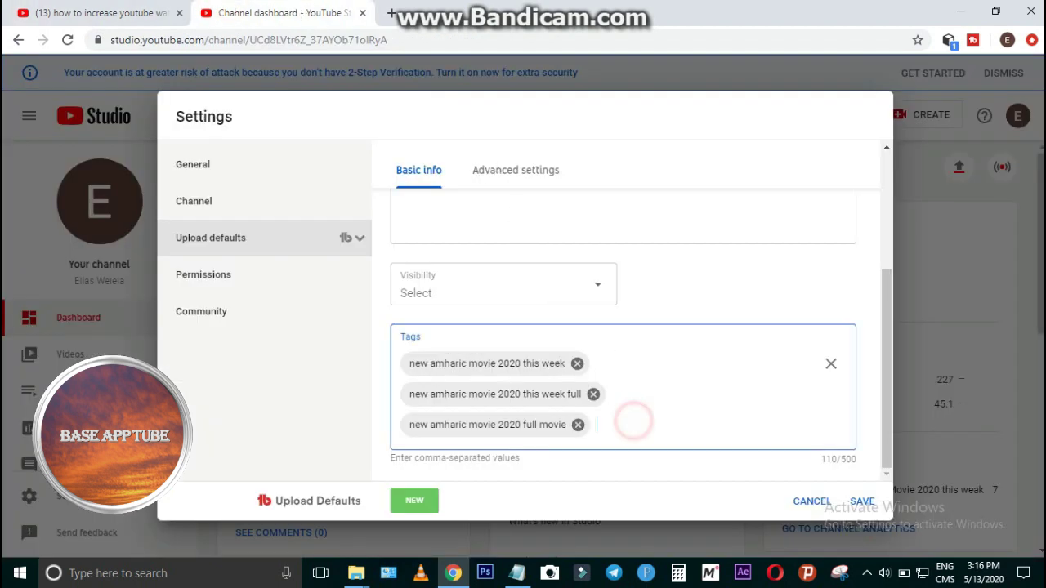
{"action": "right_click", "coordinate": [633, 421]}
{"action": "left_click", "coordinate": [665, 300]}
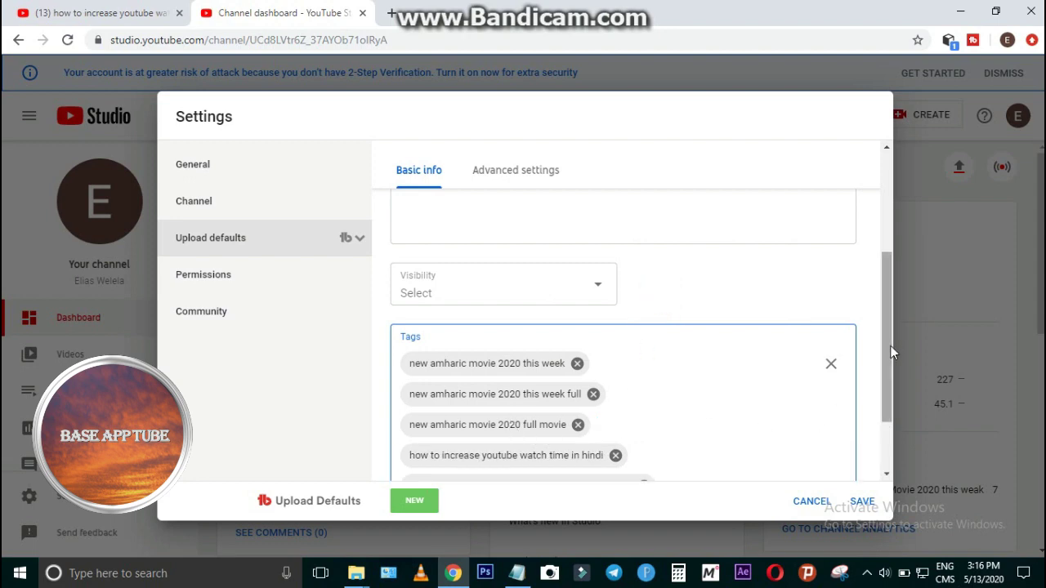
{"action": "scroll", "coordinate": [886, 390], "scroll_direction": "down", "scroll_amount": 2}
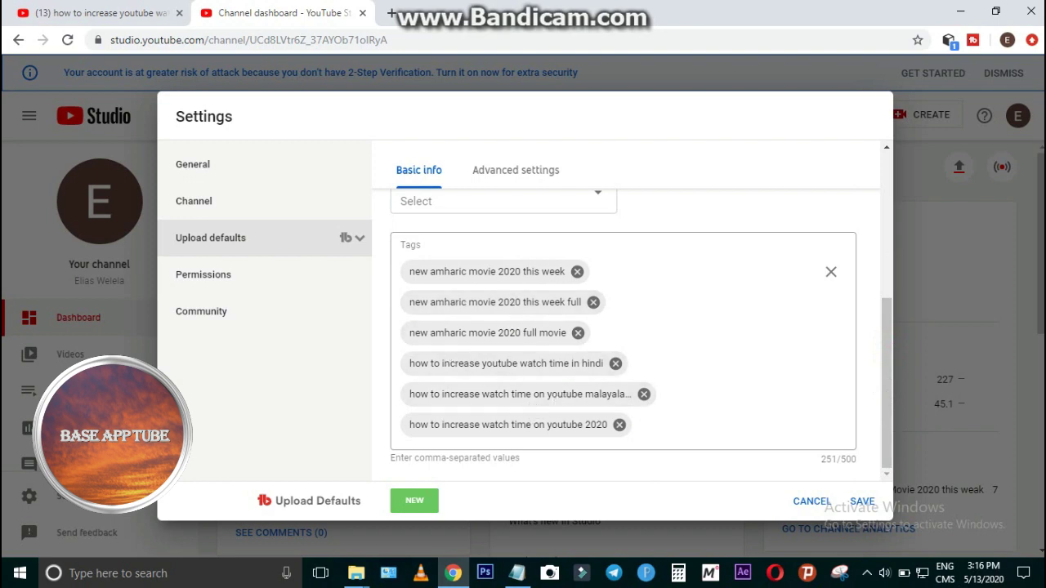
Open the video "INCREASE YouTube Watch Time - 5 Easy Tips!" from the search results and look through its page and suggested videos
{"action": "left_click", "coordinate": [98, 12]}
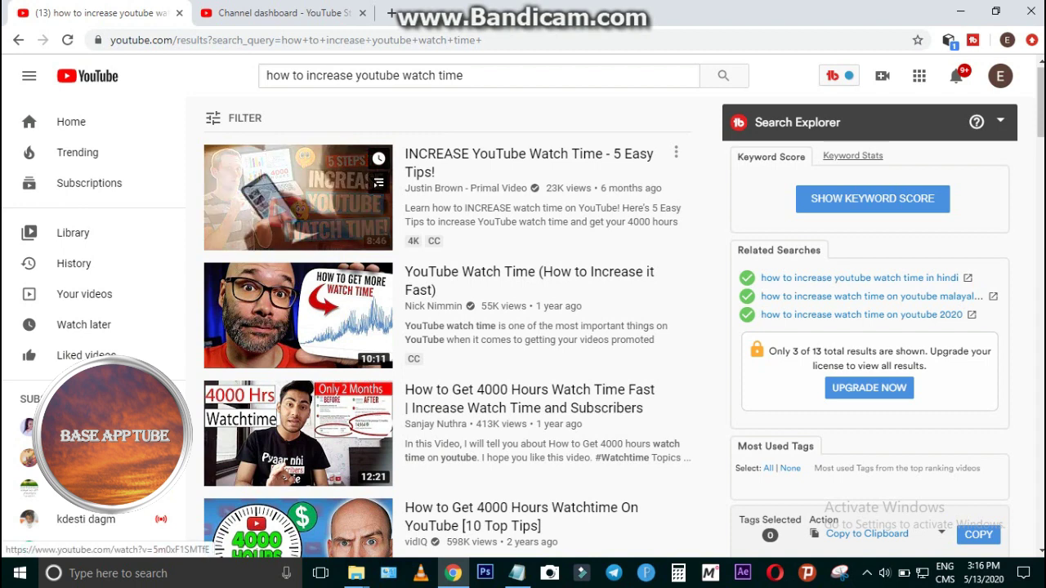
{"action": "left_click", "coordinate": [258, 190]}
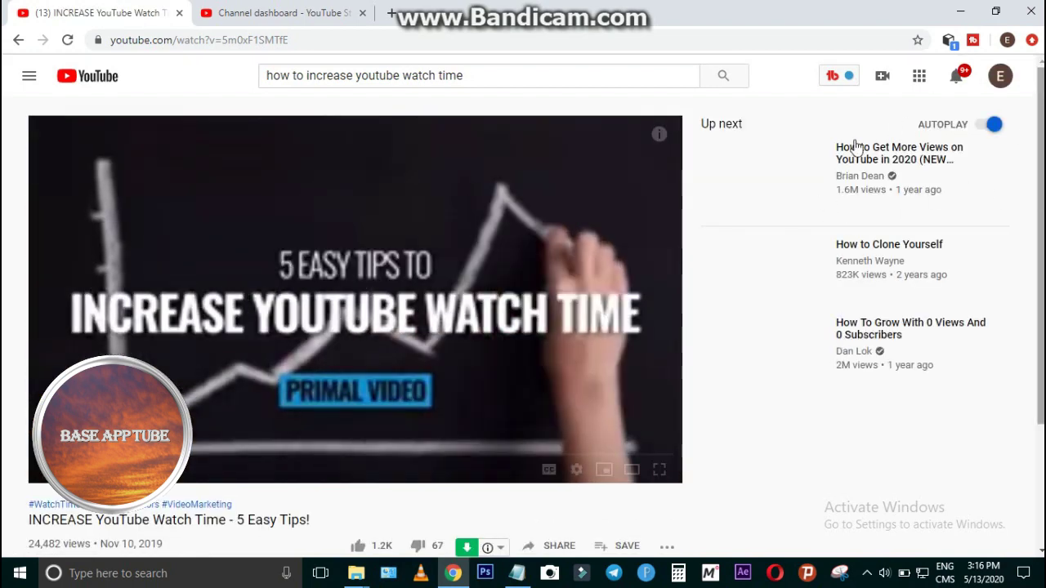
{"action": "scroll", "coordinate": [848, 147], "scroll_direction": "down", "scroll_amount": 1}
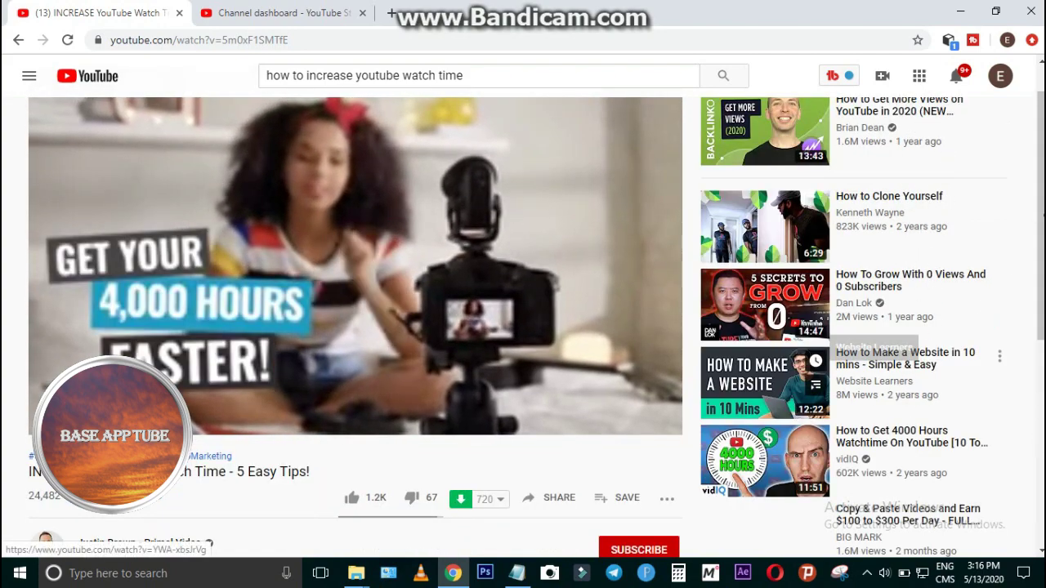
{"action": "scroll", "coordinate": [894, 392], "scroll_direction": "up", "scroll_amount": 1}
{"action": "scroll", "coordinate": [1032, 362], "scroll_direction": "down", "scroll_amount": 7}
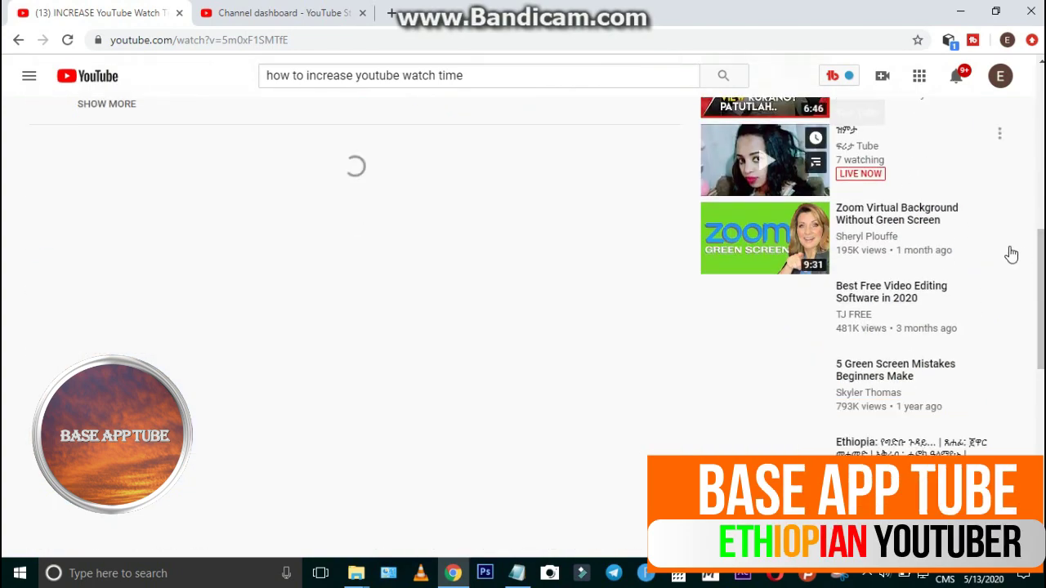
{"action": "scroll", "coordinate": [288, 187], "scroll_direction": "up", "scroll_amount": 7}
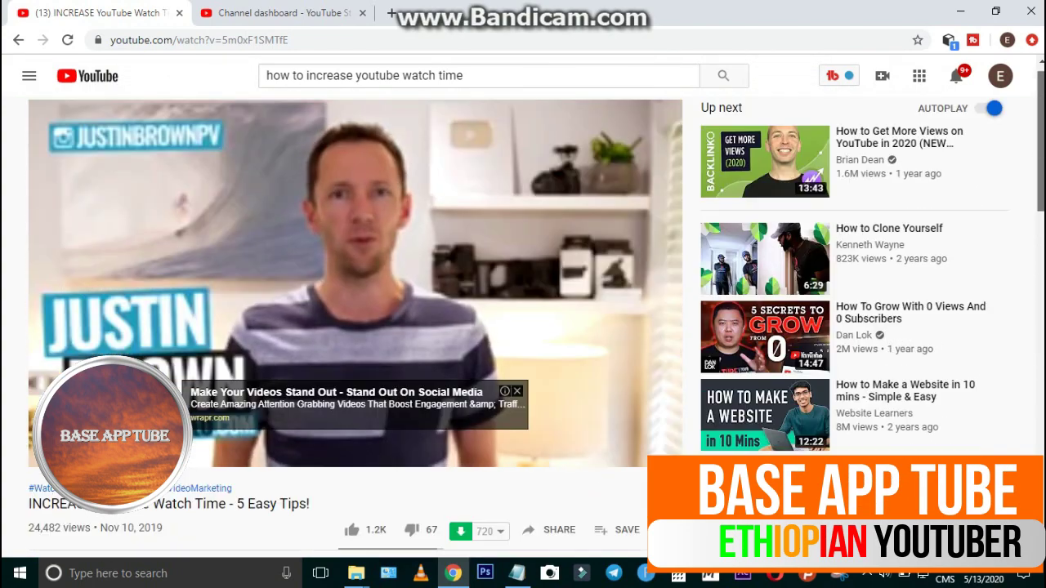
{"action": "scroll", "coordinate": [347, 166], "scroll_direction": "up", "scroll_amount": 1}
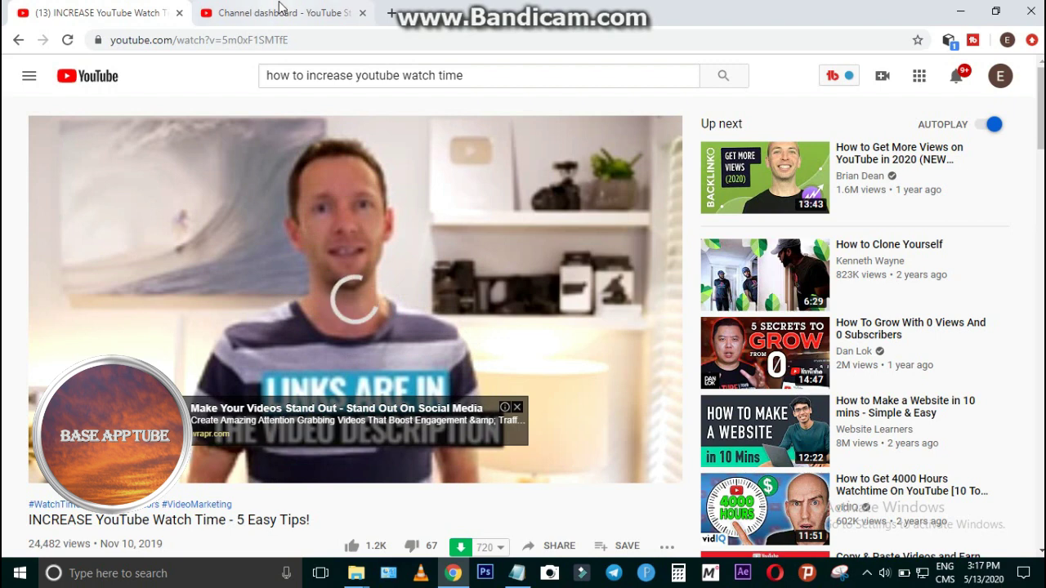
{"action": "left_click", "coordinate": [193, 76]}
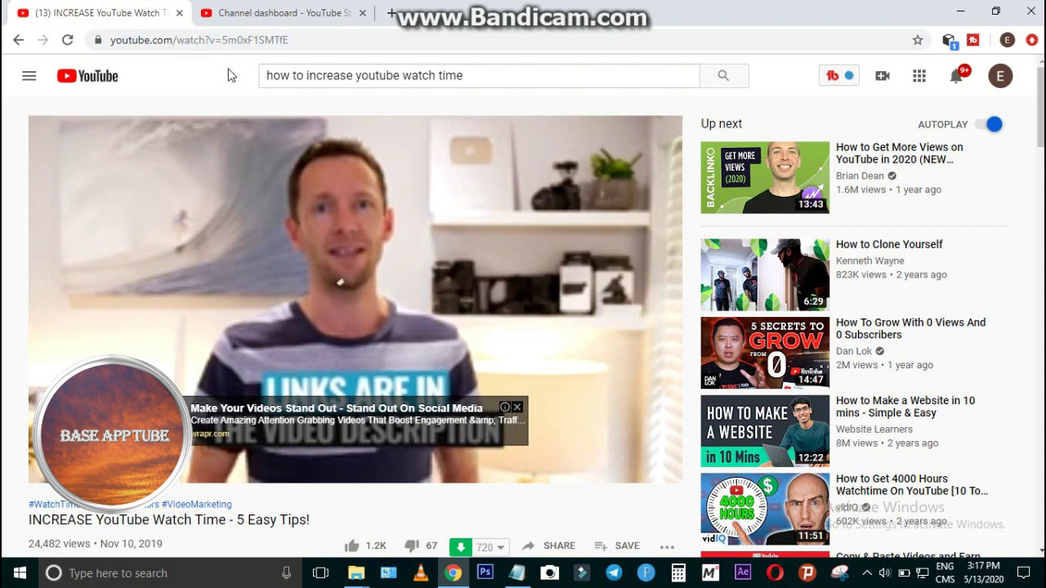
Save the upload default tags in YouTube Studio, and reopen the settings to review the upload defaults before closing them without changes
{"action": "left_click", "coordinate": [269, 12]}
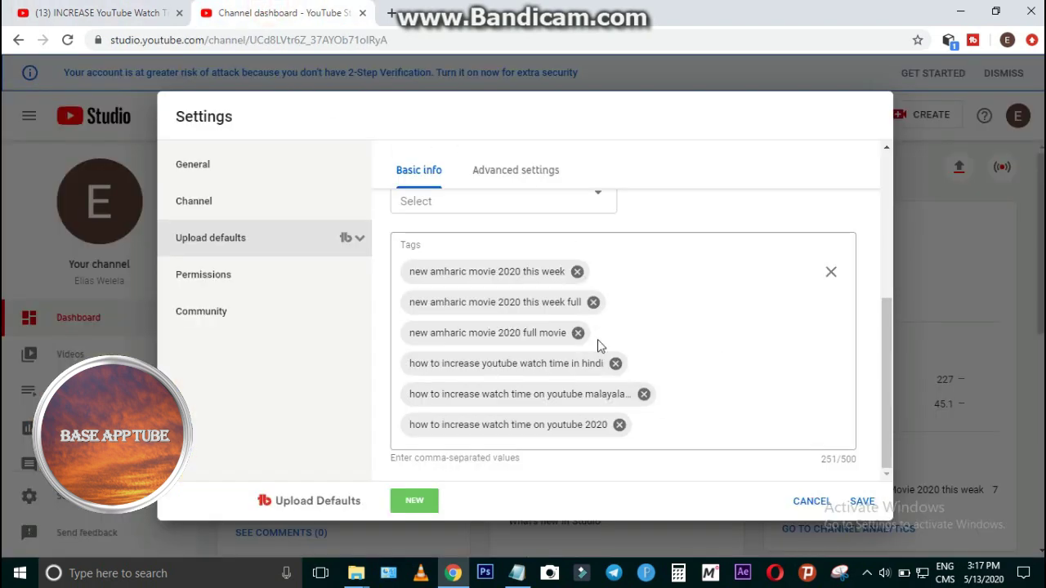
{"action": "left_click", "coordinate": [863, 502]}
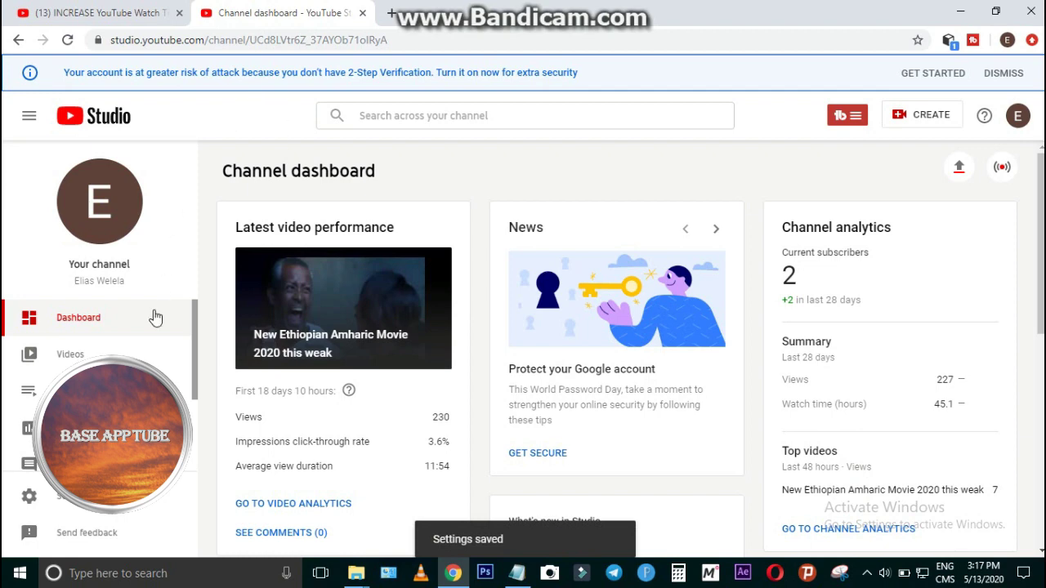
{"action": "left_click", "coordinate": [59, 495]}
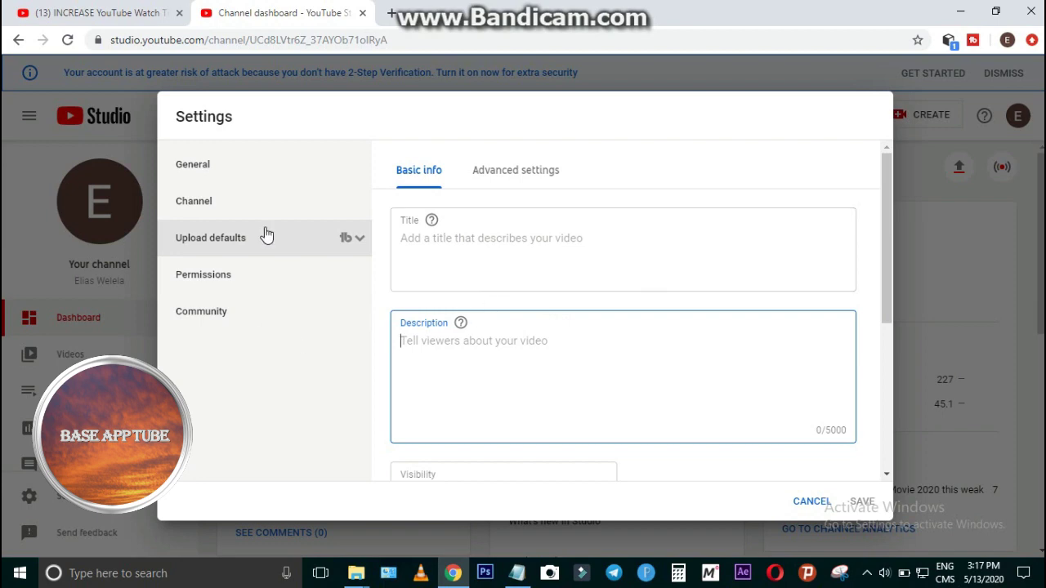
{"action": "left_click", "coordinate": [809, 500]}
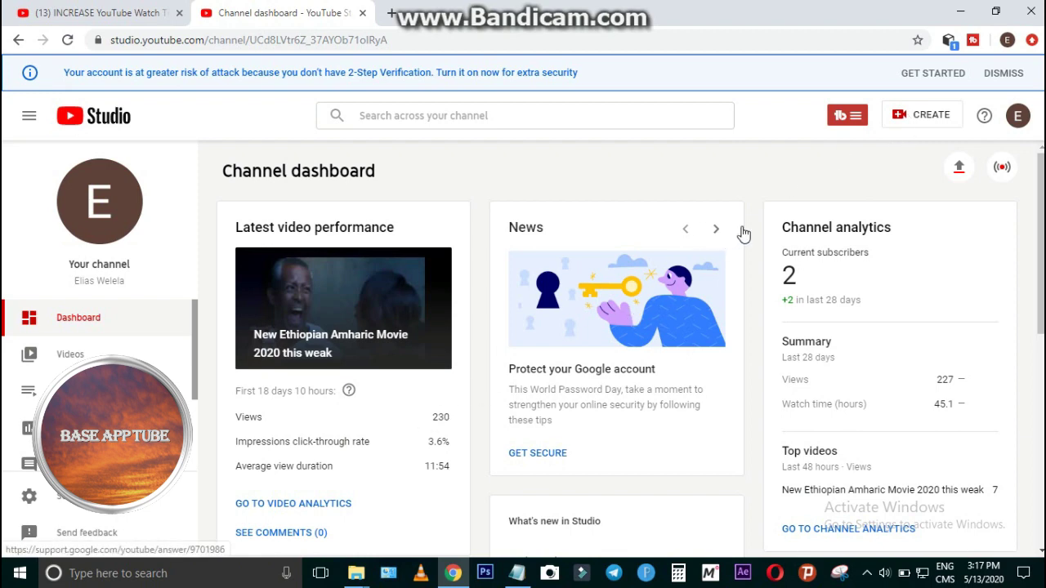
{"action": "left_click", "coordinate": [924, 119]}
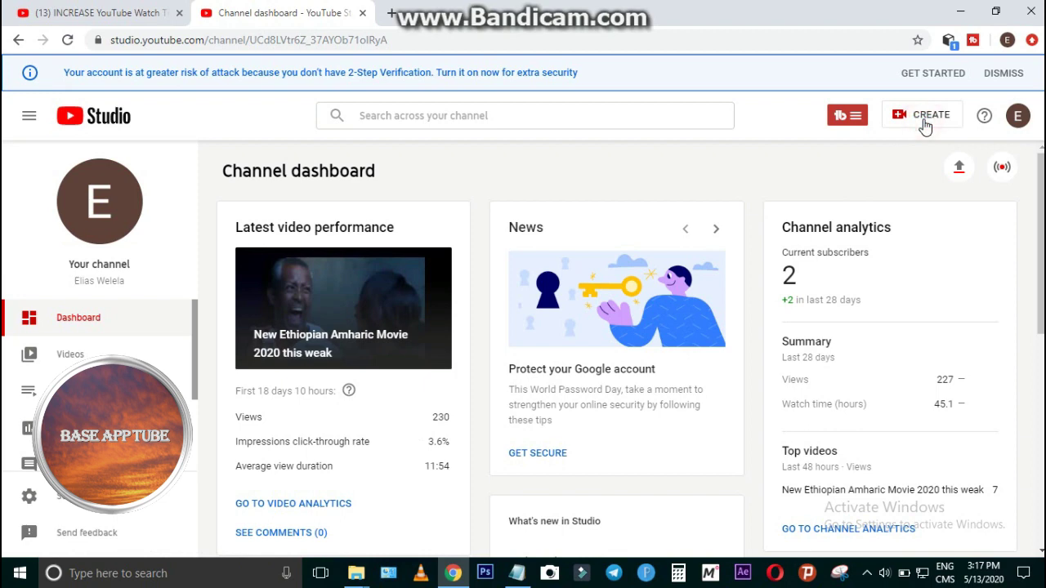
{"action": "left_click", "coordinate": [887, 152]}
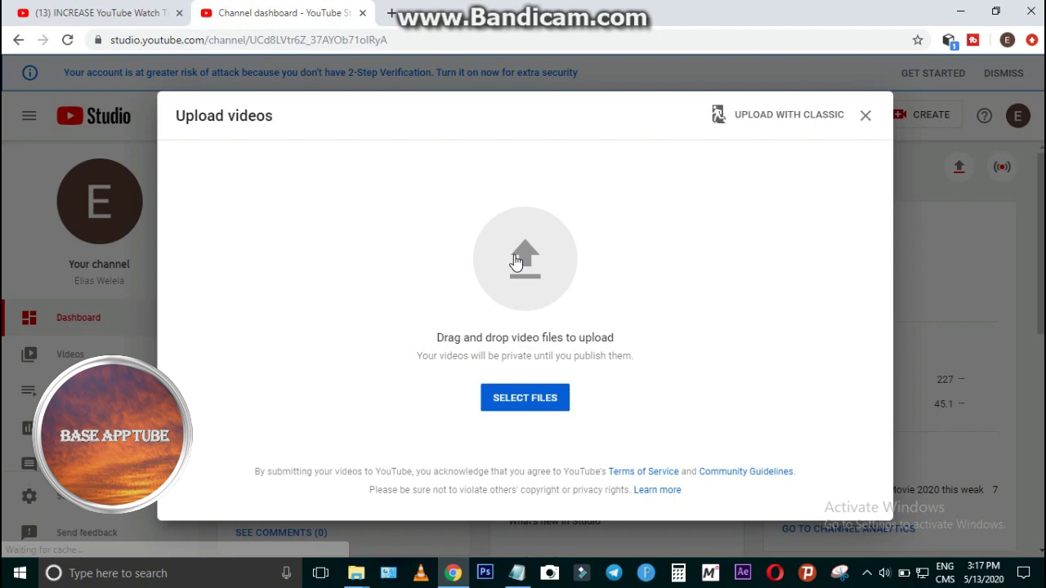
{"action": "left_click", "coordinate": [529, 273]}
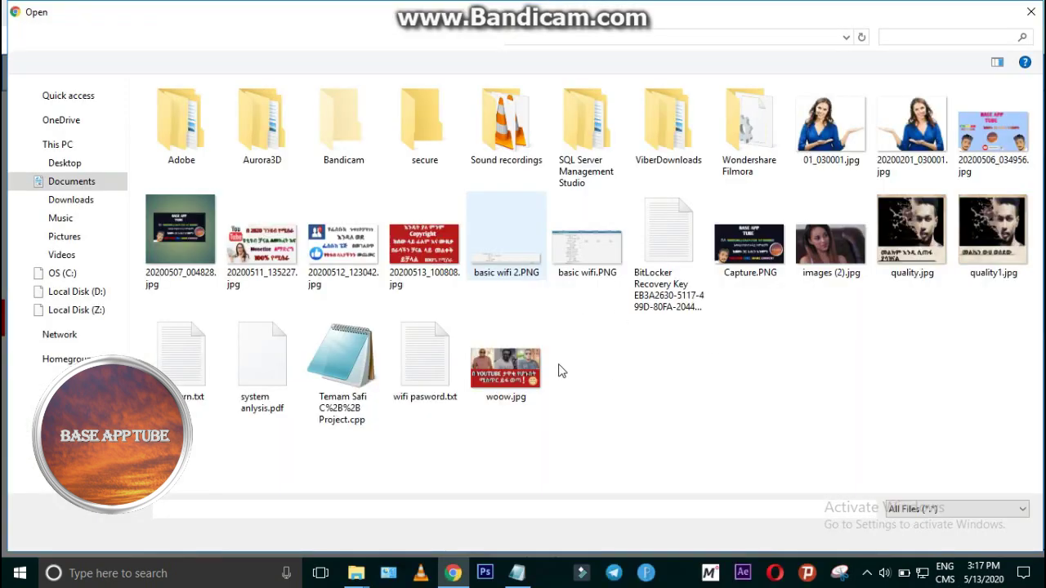
{"action": "left_click", "coordinate": [57, 255]}
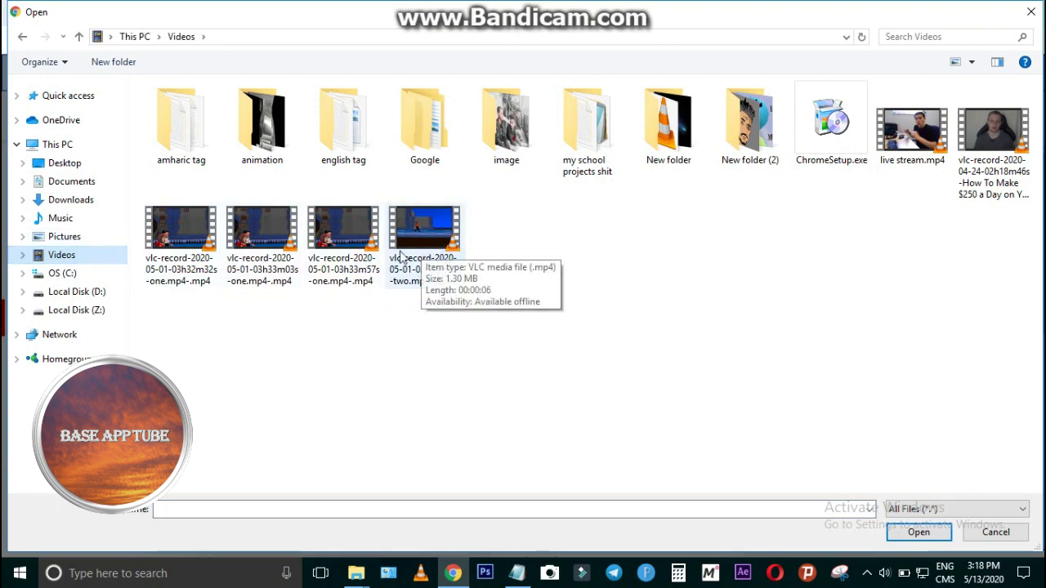
{"action": "left_click", "coordinate": [185, 278]}
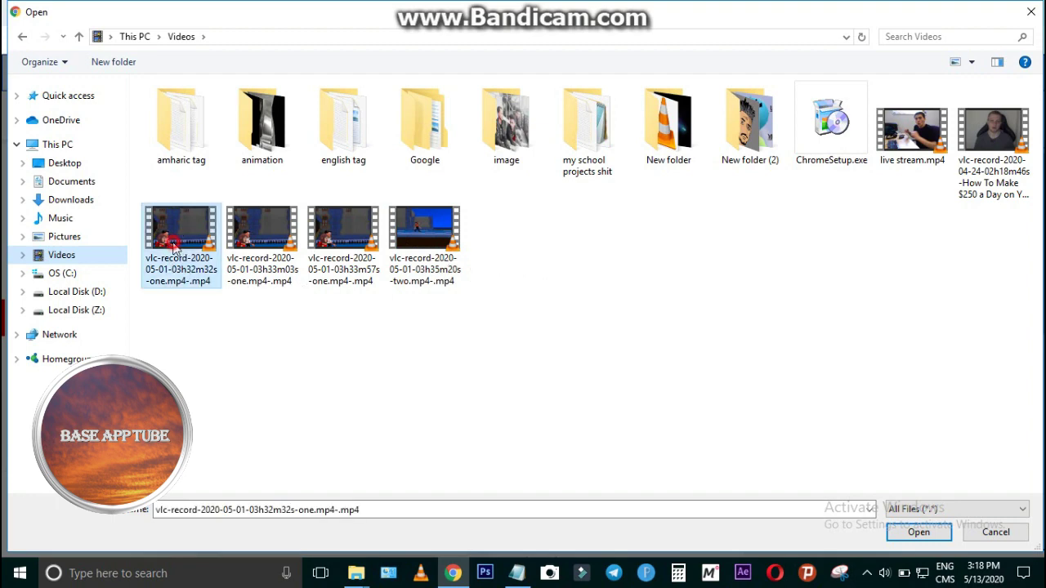
{"action": "left_click", "coordinate": [907, 529]}
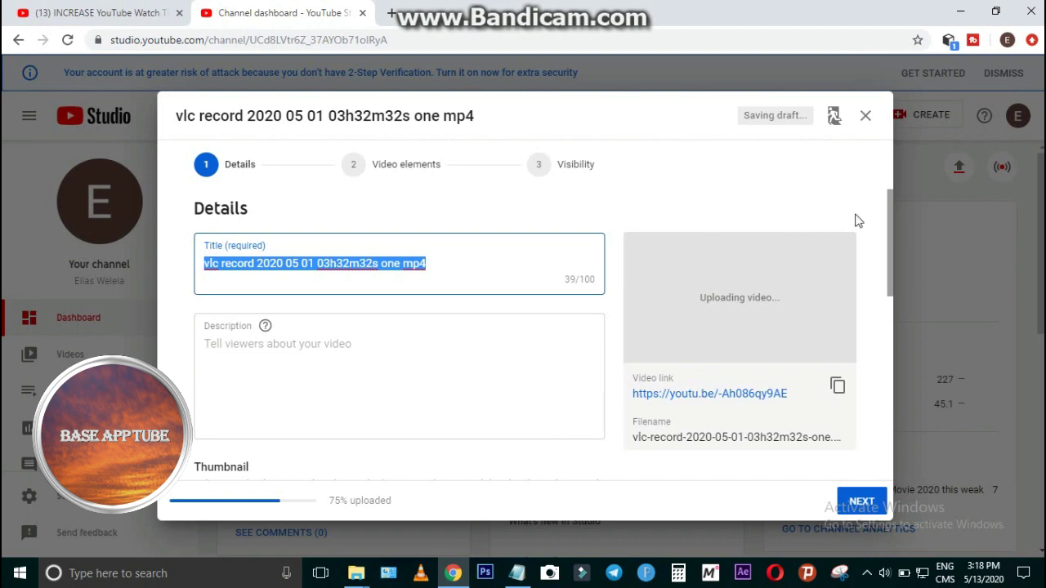
Expand the additional options in the upload details, review the default tags, and briefly check the open YouTube watch page
{"action": "left_click_drag", "start_coordinate": [888, 210], "coordinate": [867, 420]}
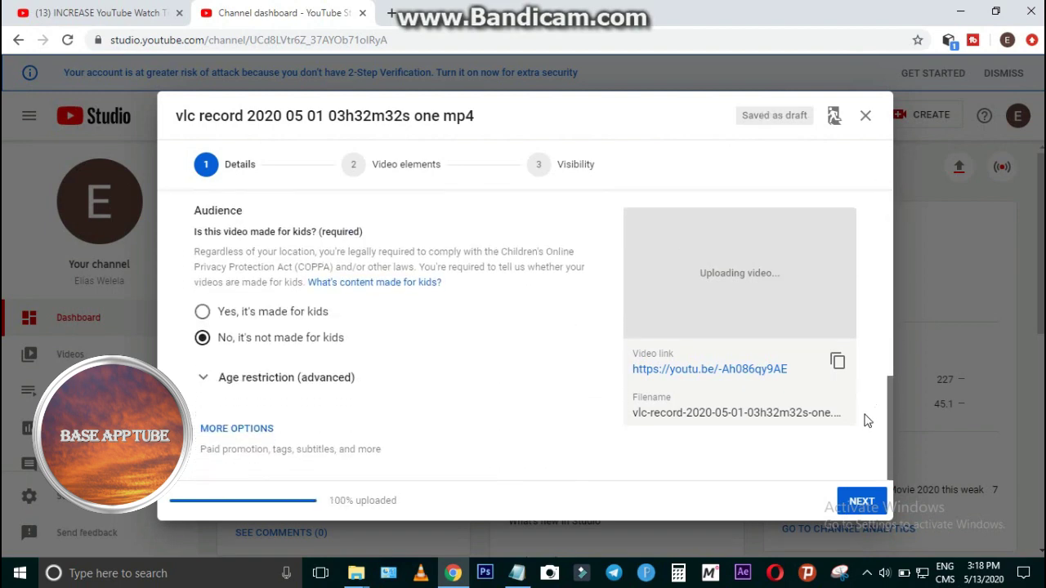
{"action": "left_click", "coordinate": [236, 431]}
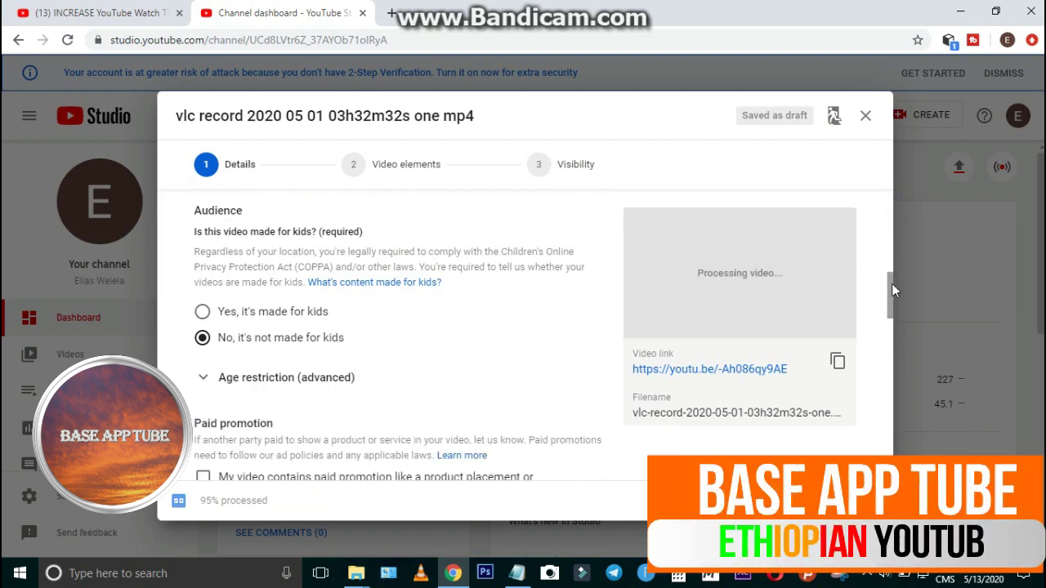
{"action": "left_click_drag", "start_coordinate": [890, 285], "coordinate": [884, 344]}
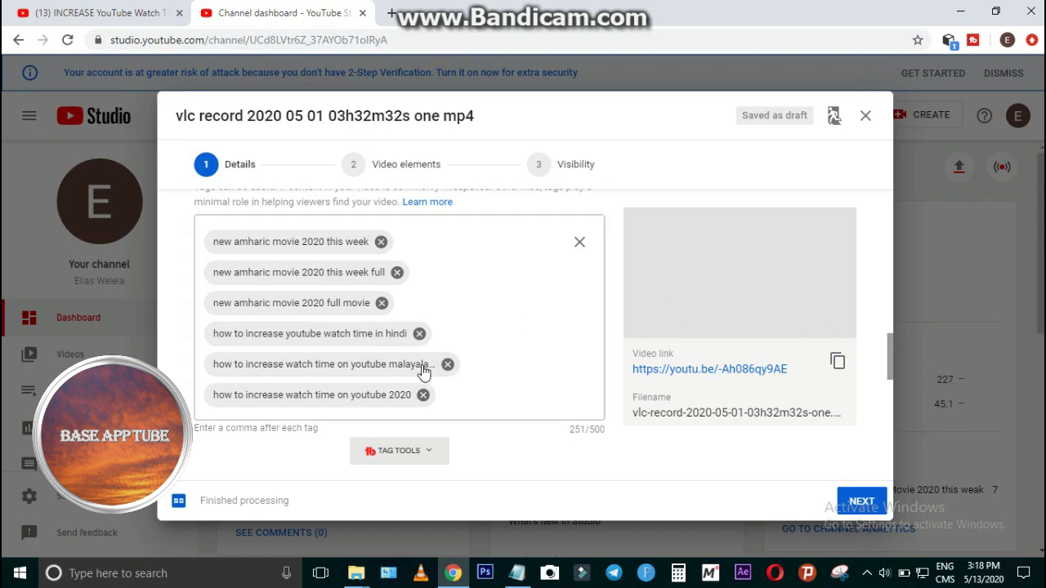
{"action": "left_click", "coordinate": [147, 13]}
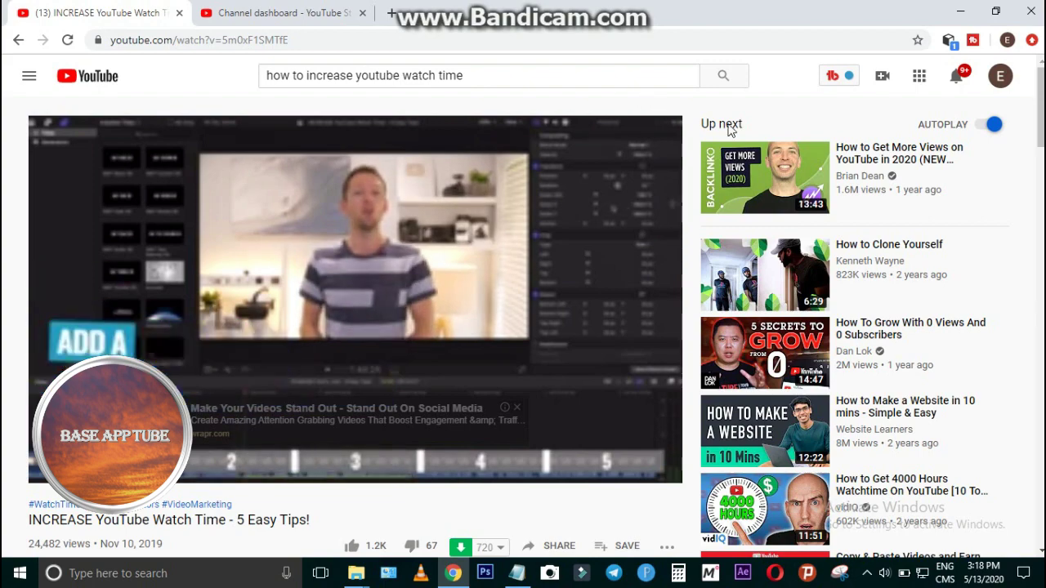
{"action": "left_click", "coordinate": [331, 14]}
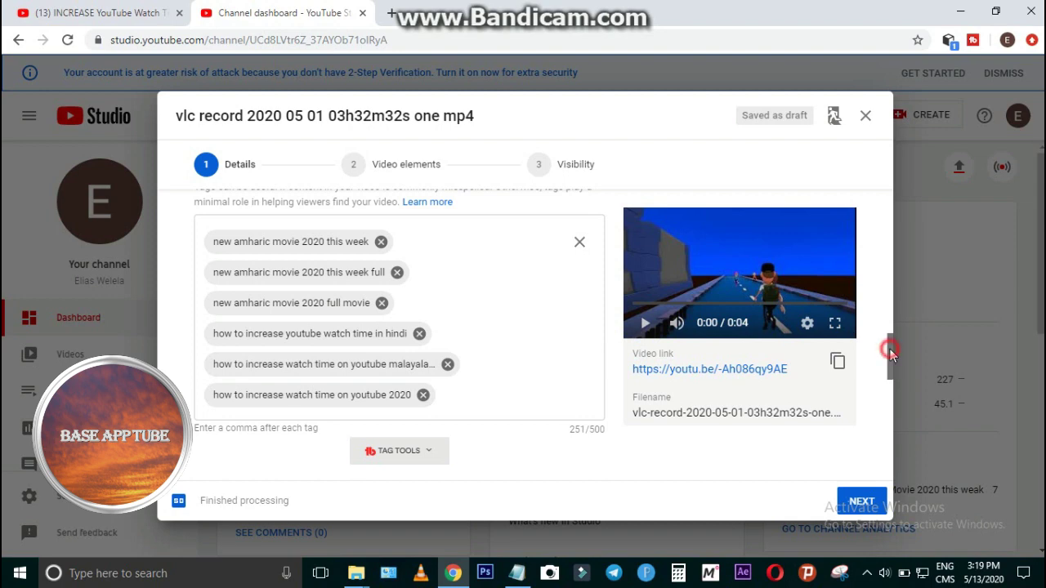
Expand TubeBuddy's Tag Tools below the video's tags and look through the recommended tags
{"action": "left_click_drag", "start_coordinate": [890, 349], "coordinate": [887, 378]}
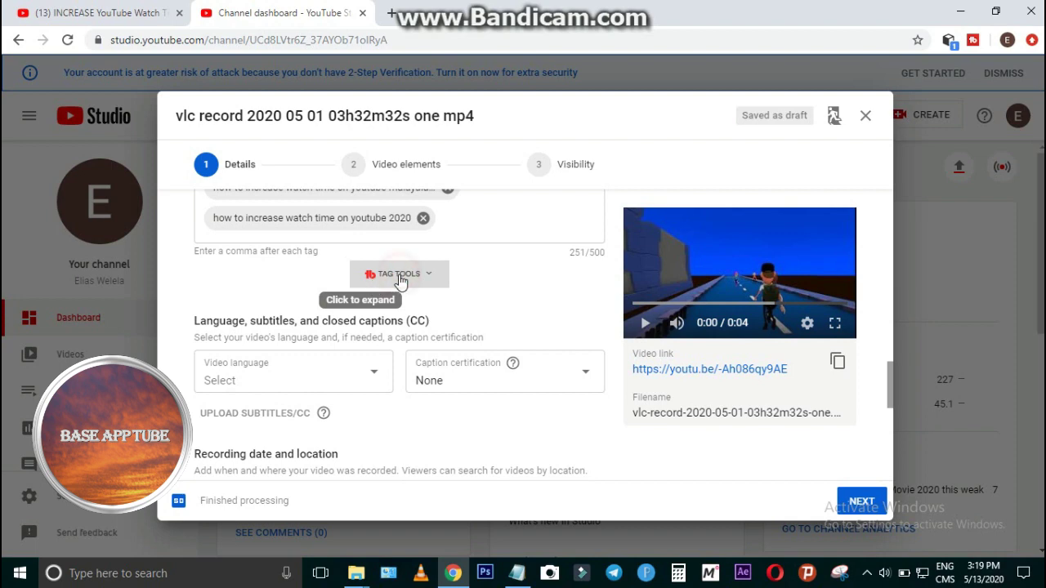
{"action": "left_click", "coordinate": [417, 284]}
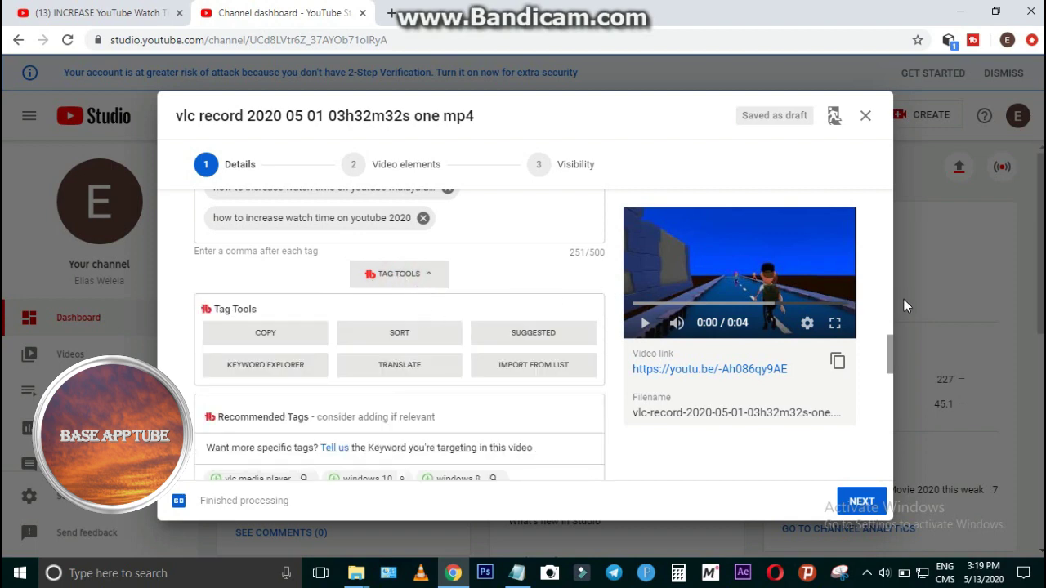
{"action": "left_click_drag", "start_coordinate": [891, 349], "coordinate": [891, 358]}
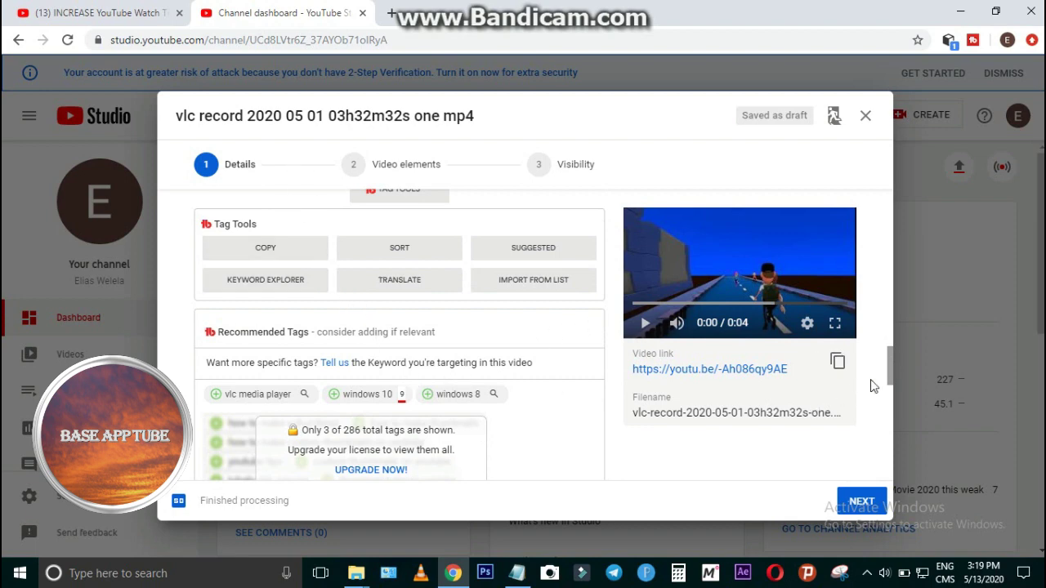
{"action": "left_click_drag", "start_coordinate": [891, 371], "coordinate": [888, 320]}
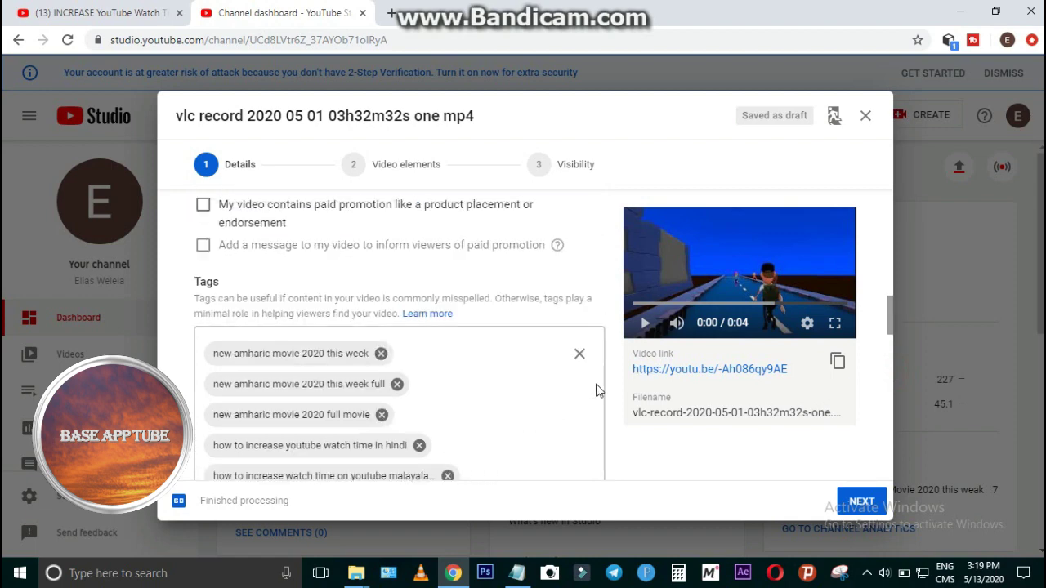
{"action": "left_click_drag", "start_coordinate": [888, 313], "coordinate": [887, 348]}
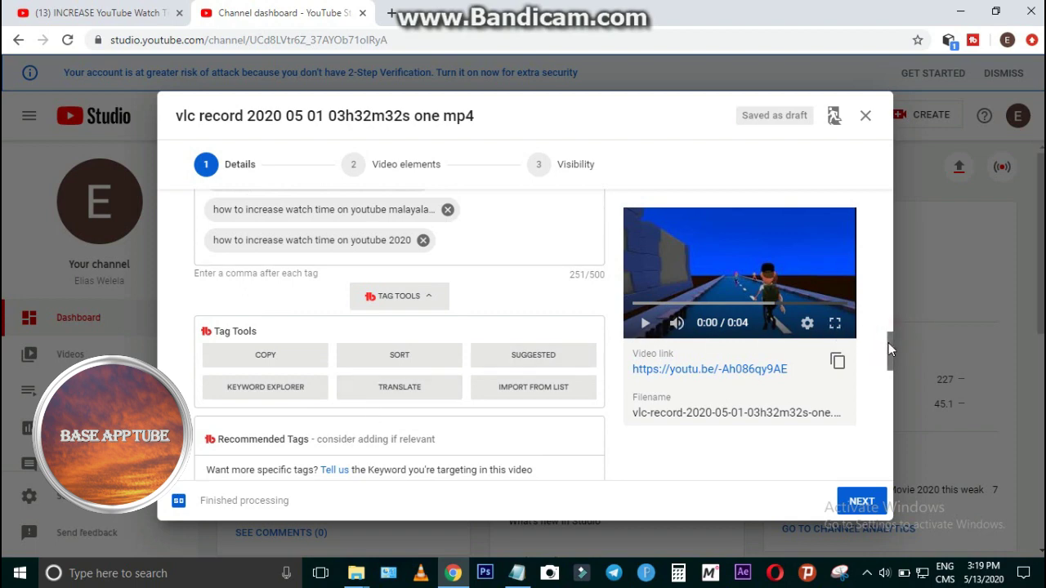
{"action": "left_click_drag", "start_coordinate": [888, 344], "coordinate": [886, 364]}
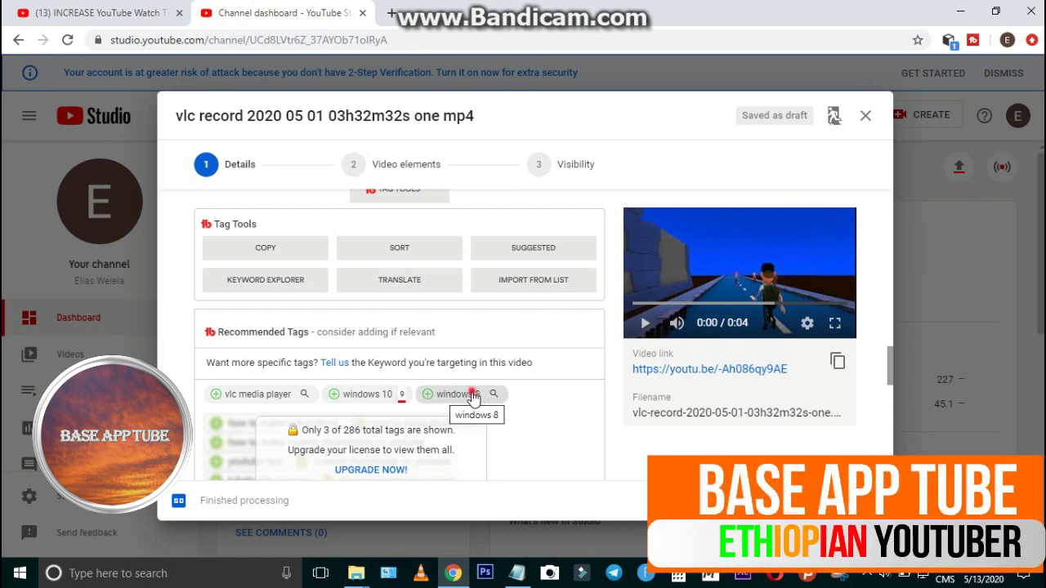
Add the recommended tags "windows 8", "windows 10" and "vlc media player" to the video, and go to the Visibility stage
{"action": "left_click", "coordinate": [445, 396]}
{"action": "scroll", "coordinate": [362, 401], "scroll_direction": "up", "scroll_amount": 3}
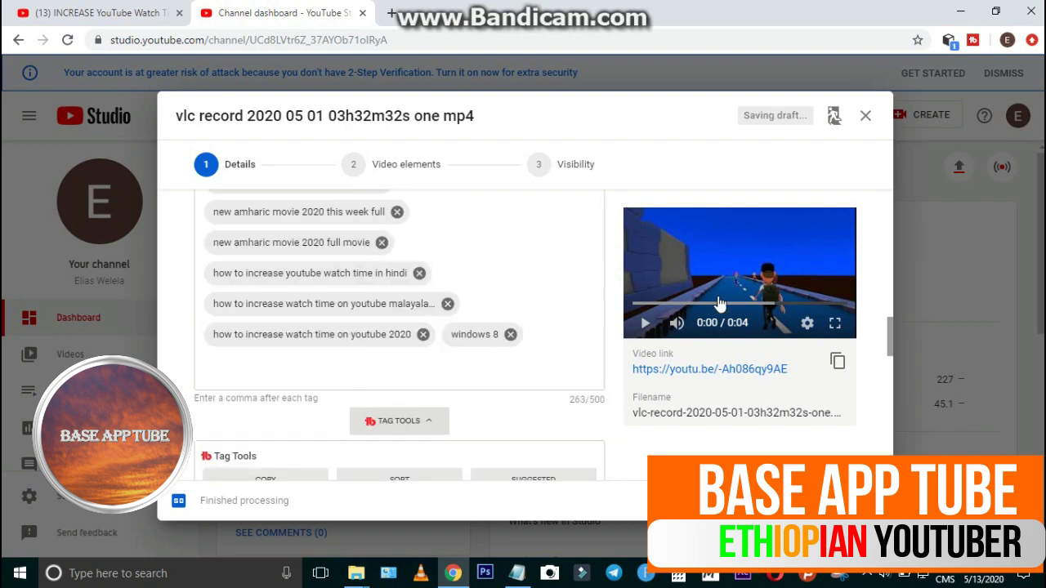
{"action": "left_click_drag", "start_coordinate": [887, 325], "coordinate": [886, 372]}
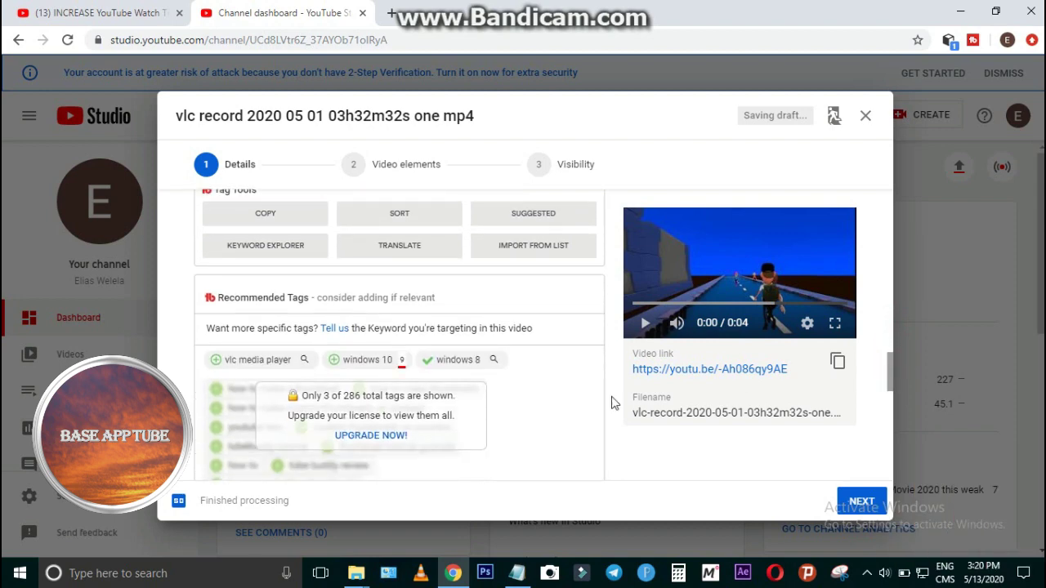
{"action": "left_click", "coordinate": [333, 365]}
{"action": "scroll", "coordinate": [250, 364], "scroll_direction": "up", "scroll_amount": 3}
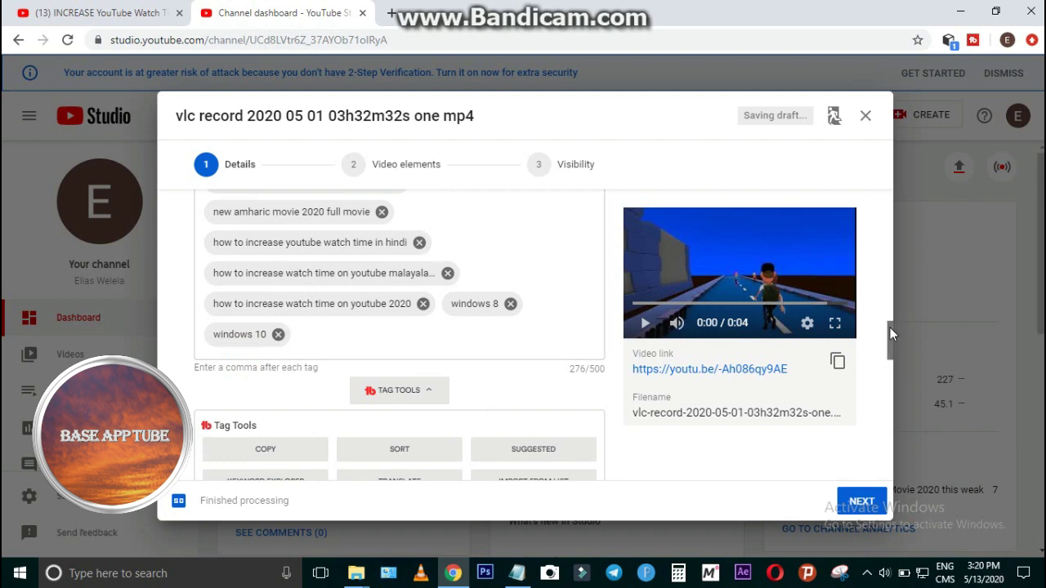
{"action": "left_click_drag", "start_coordinate": [891, 335], "coordinate": [885, 357]}
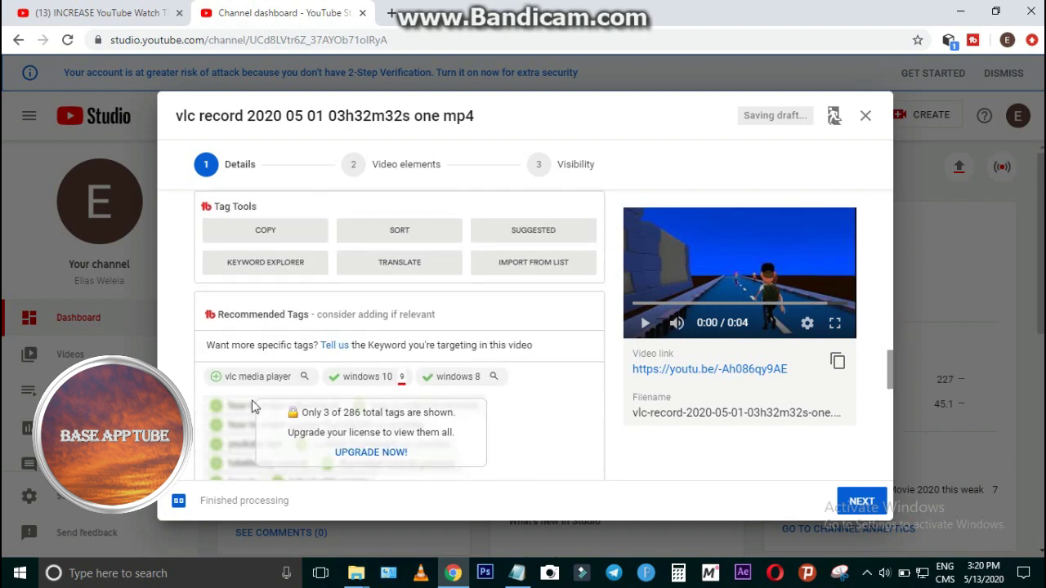
{"action": "left_click", "coordinate": [215, 381]}
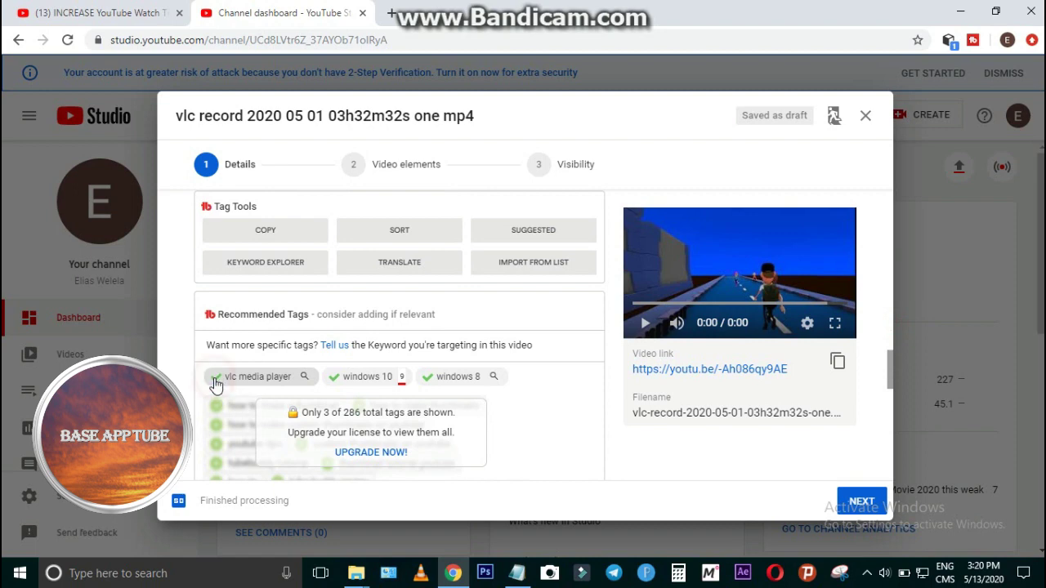
{"action": "scroll", "coordinate": [379, 214], "scroll_direction": "up", "scroll_amount": 3}
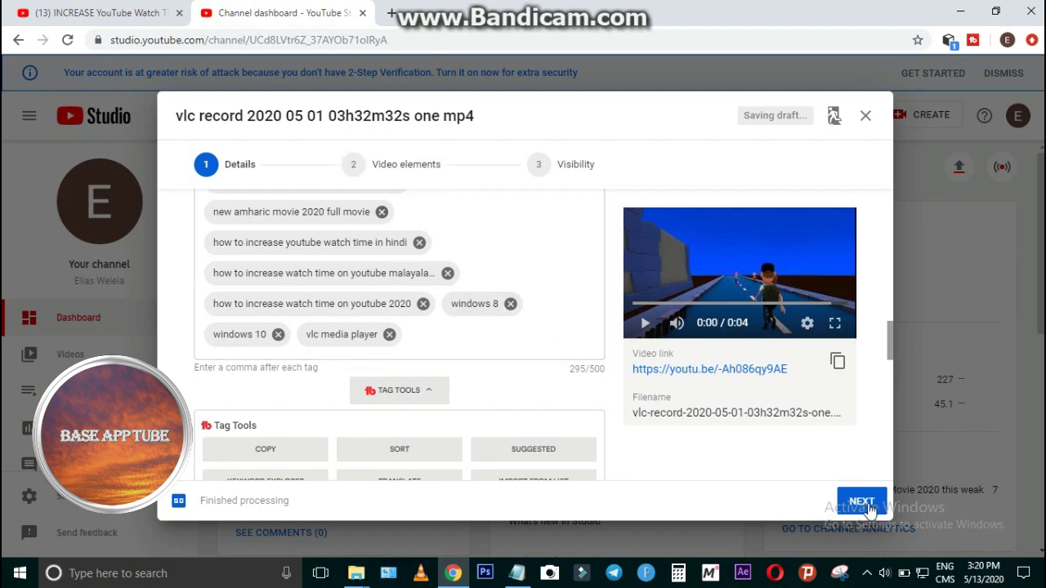
{"action": "left_click", "coordinate": [564, 168]}
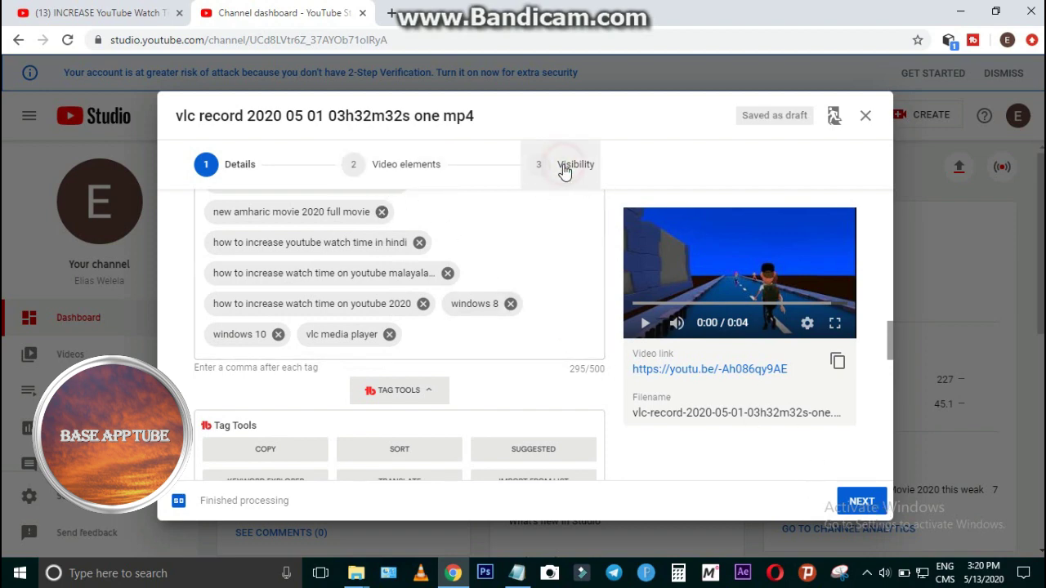